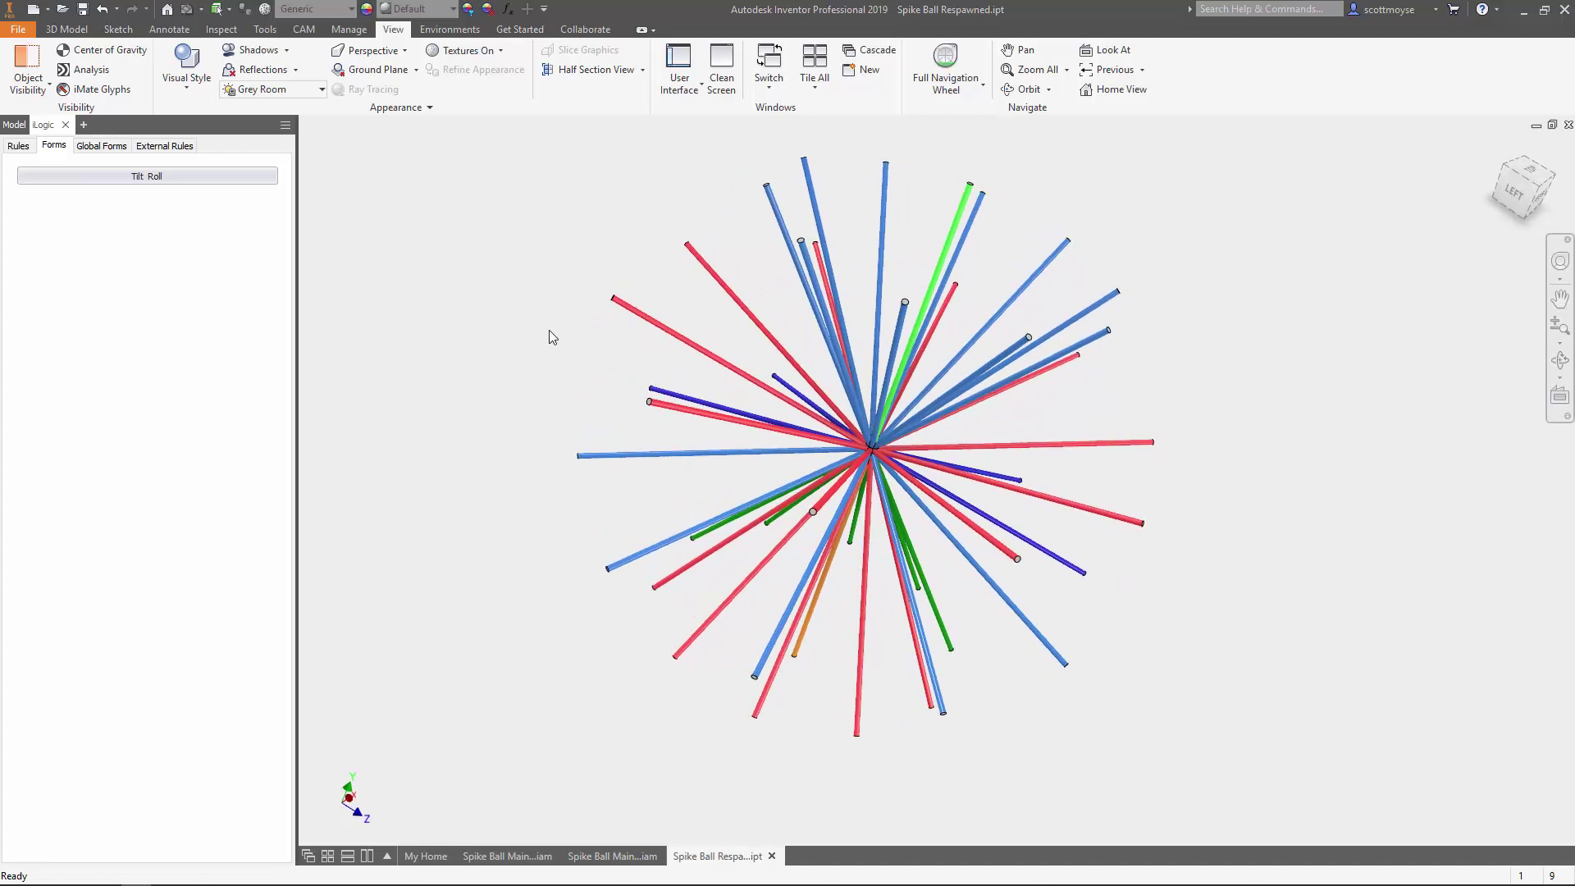
Step: Change PatternQty to 6 in the Tilt & Roll form, then go back to the Spike Ball Main Assembly
{"action": "left_click", "coordinate": [147, 176]}
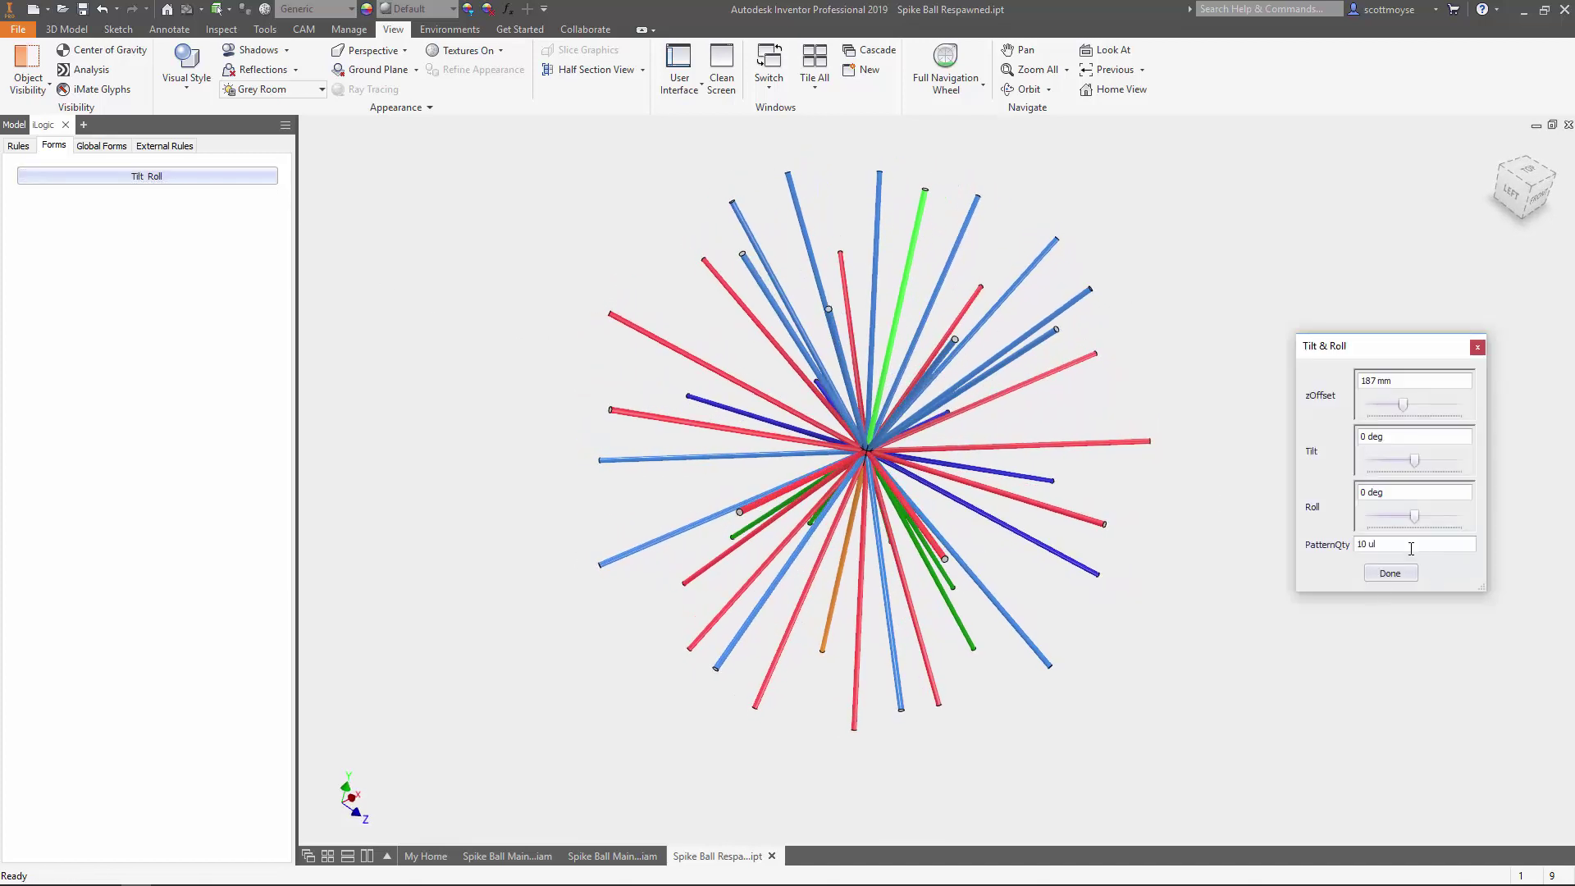
{"action": "left_click_drag", "start_coordinate": [1411, 549], "coordinate": [1237, 568]}
{"action": "type", "text": "6"}
{"action": "left_click", "coordinate": [1392, 573]}
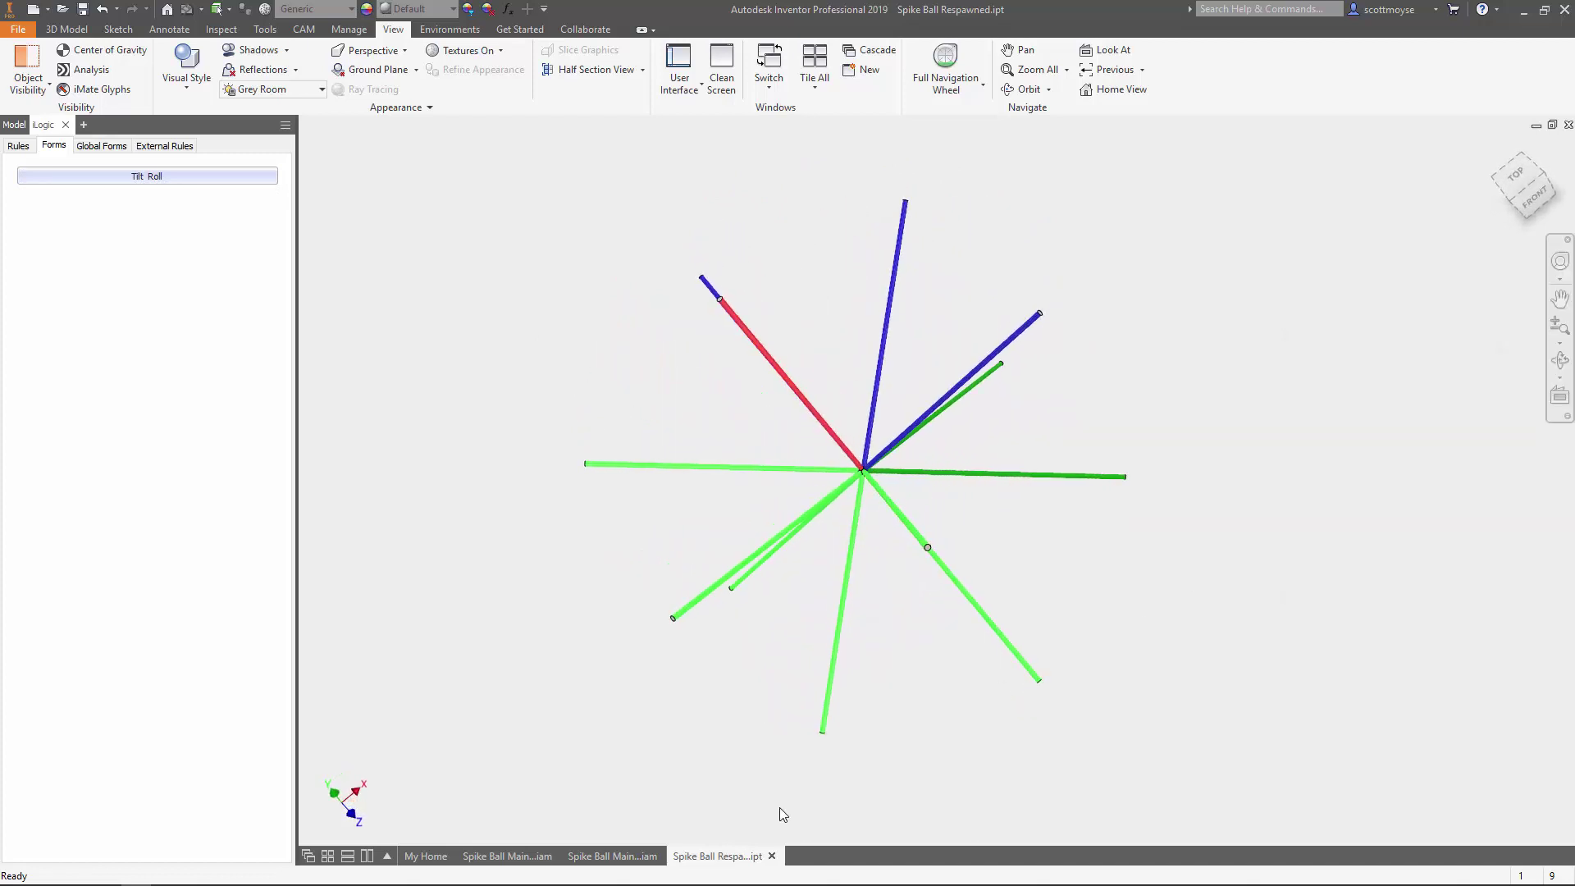
{"action": "left_click", "coordinate": [612, 855]}
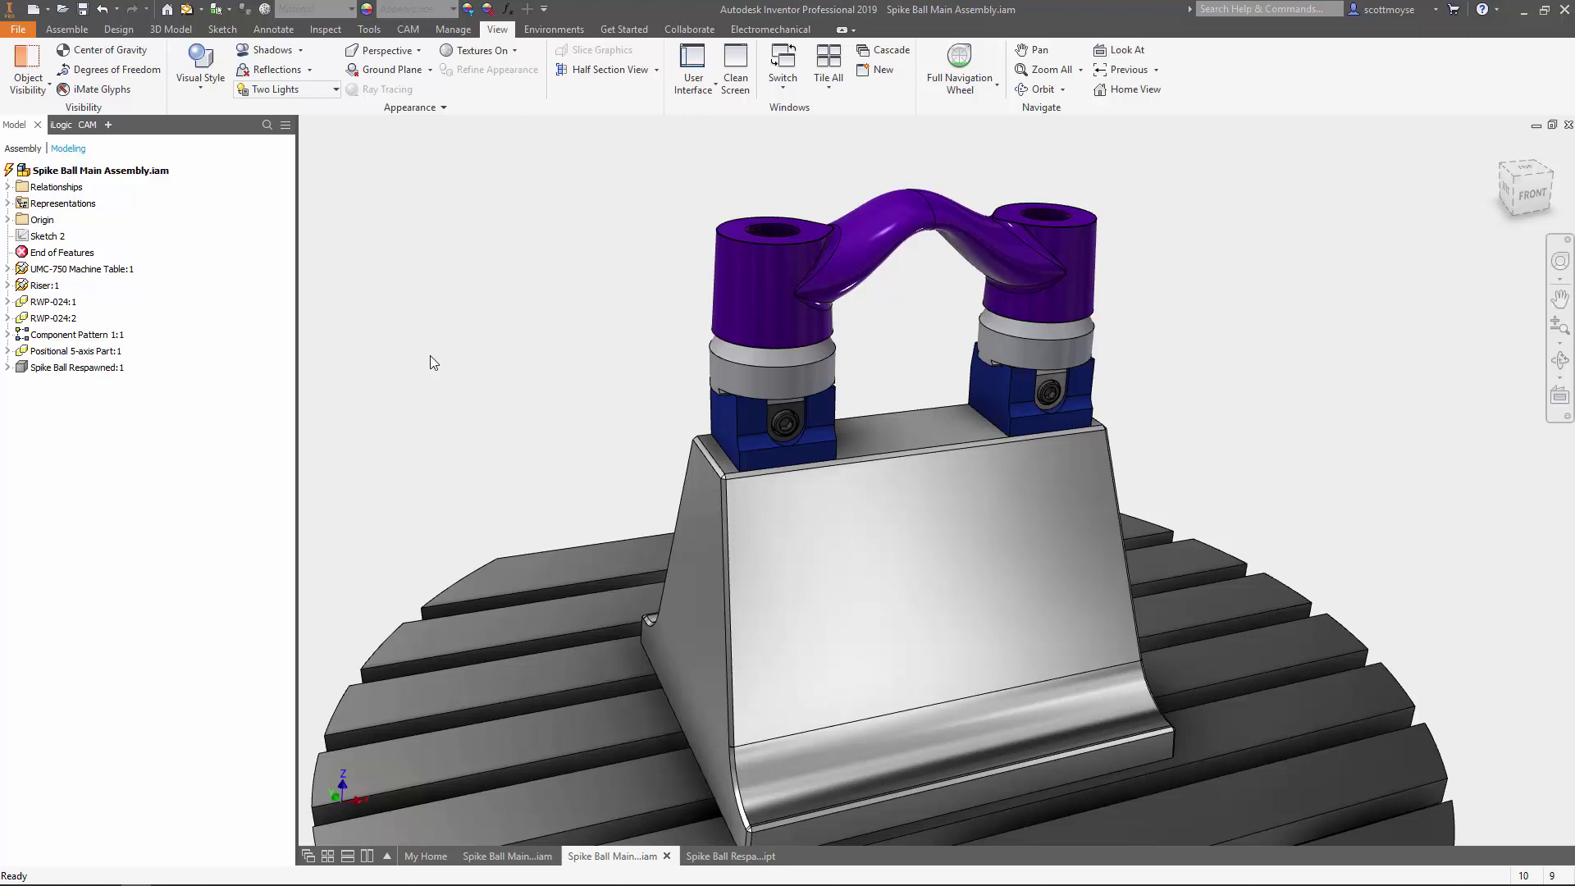
Step: Turn on visibility for Spike Ball Respawned:1 and reset the assembly to its Home view
{"action": "right_click", "coordinate": [78, 366]}
{"action": "left_click", "coordinate": [148, 493]}
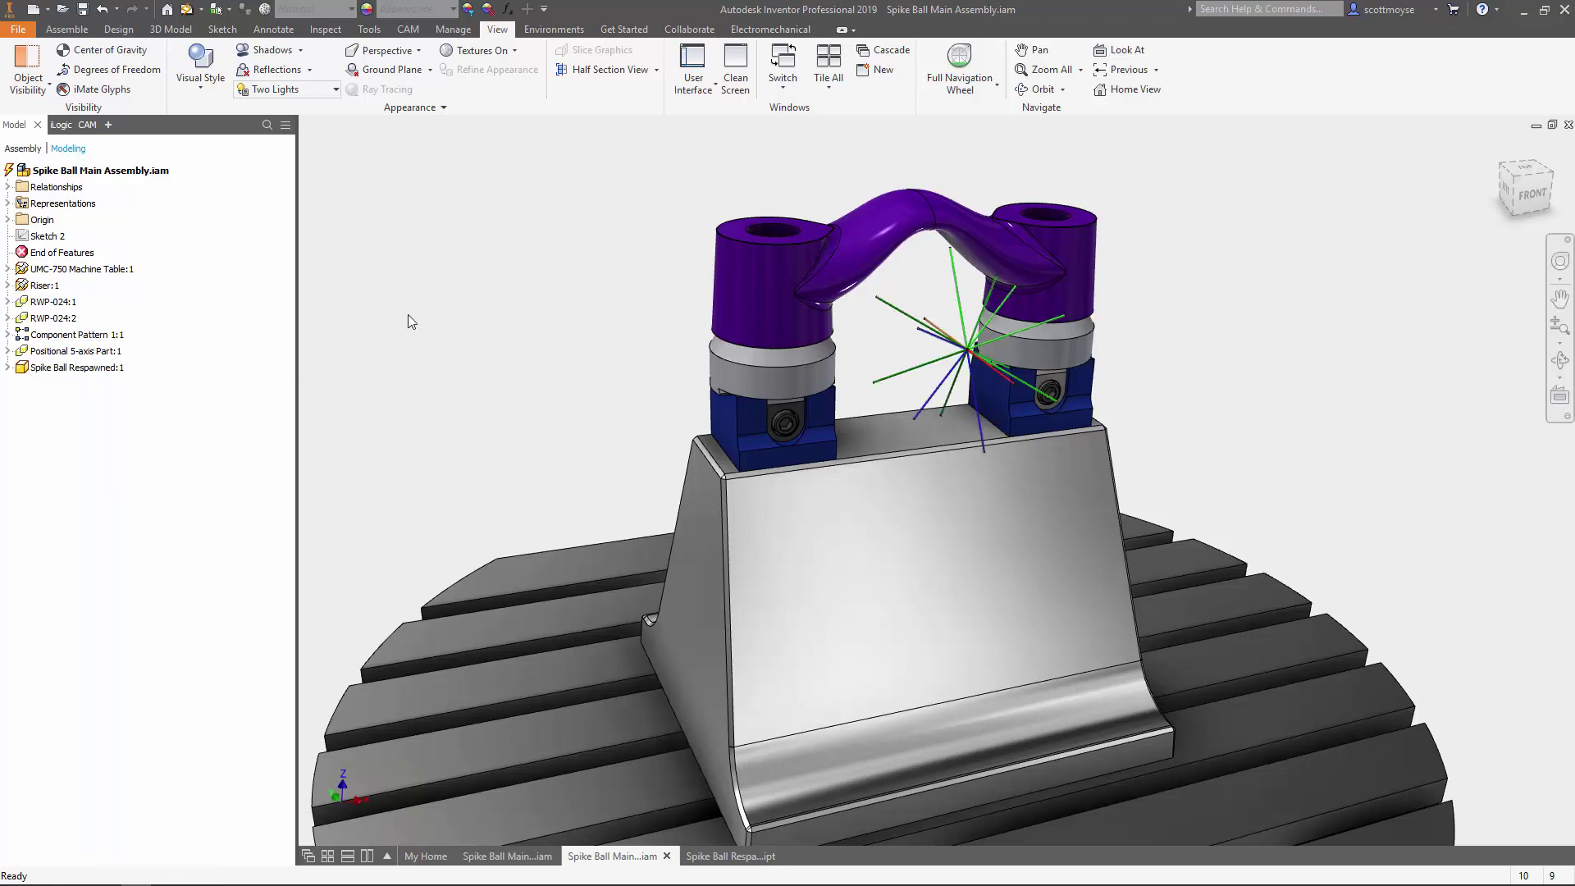
{"action": "left_click", "coordinate": [67, 29]}
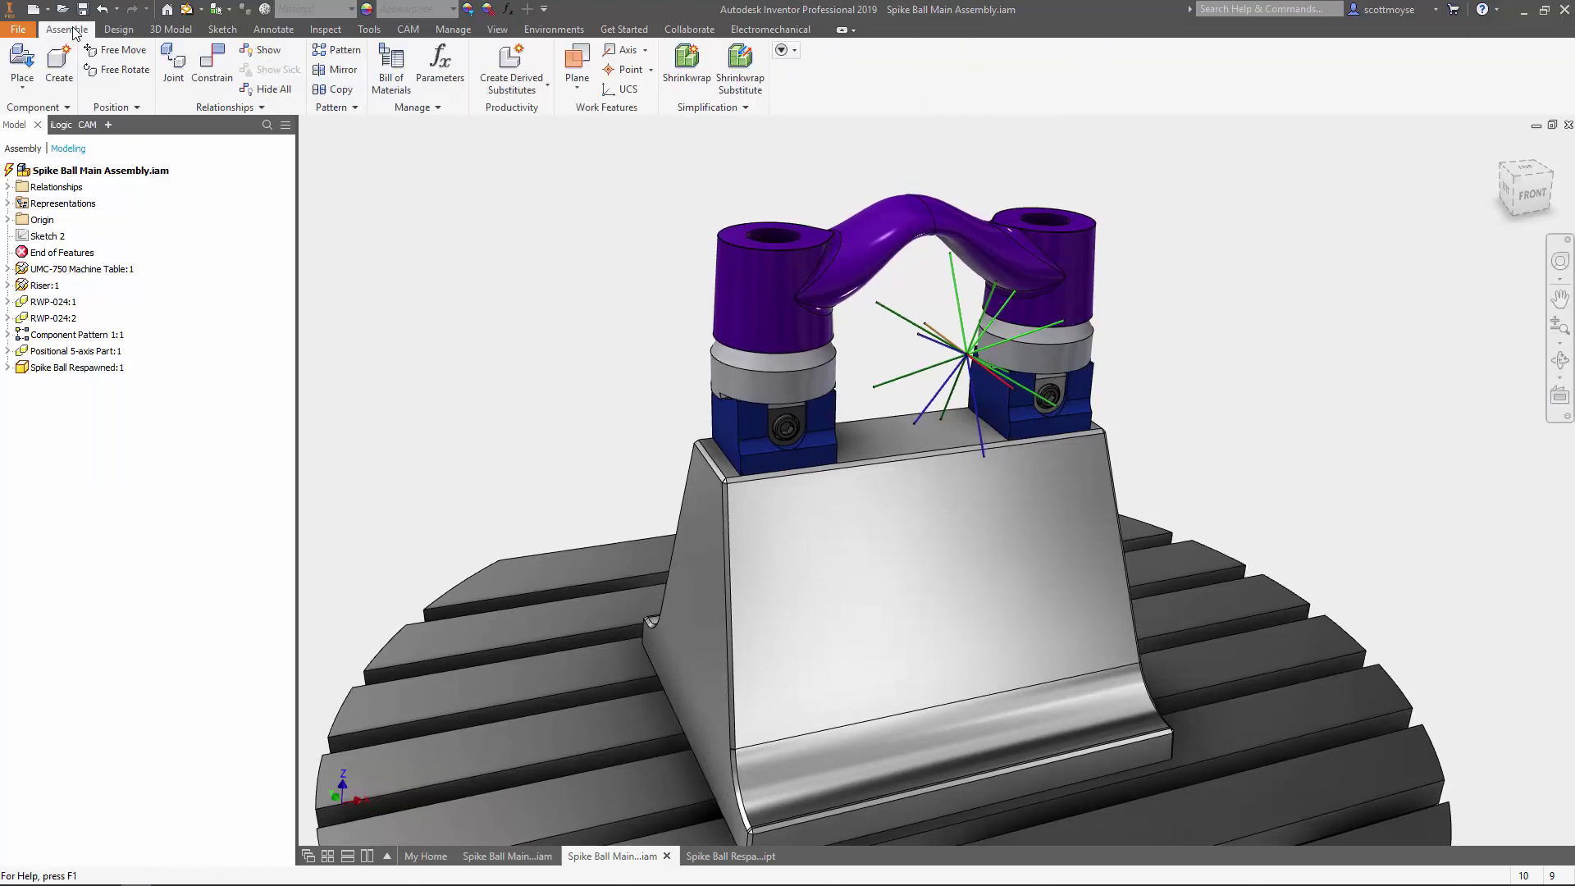
{"action": "key", "text": "F6"}
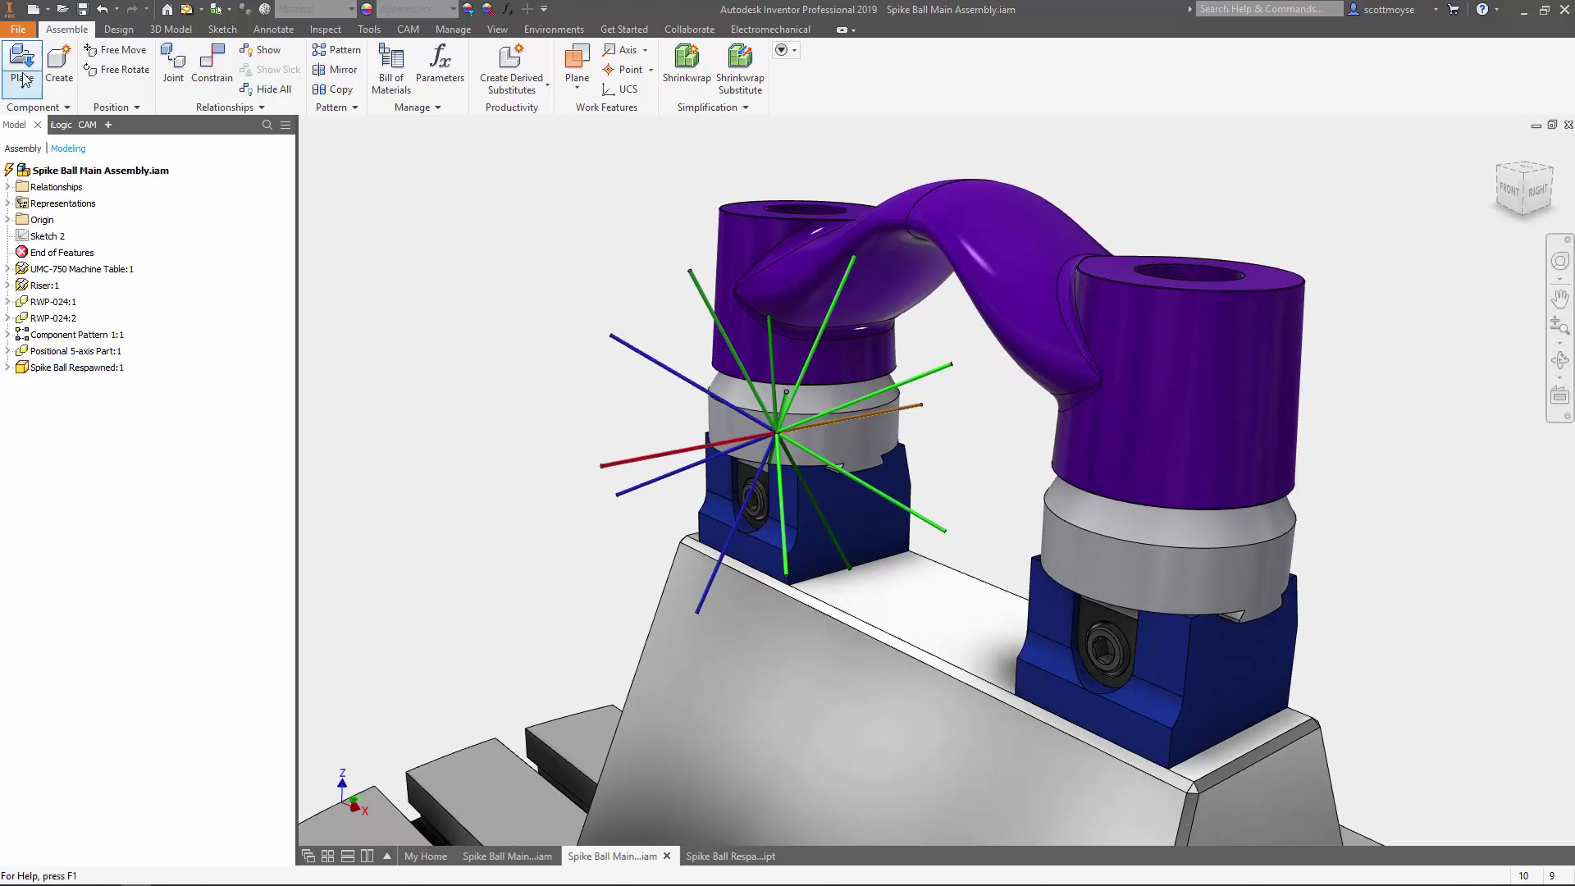
Step: Edit the Morph1 operation from the CAM browser and bring up its Geometry settings
{"action": "left_click", "coordinate": [87, 125]}
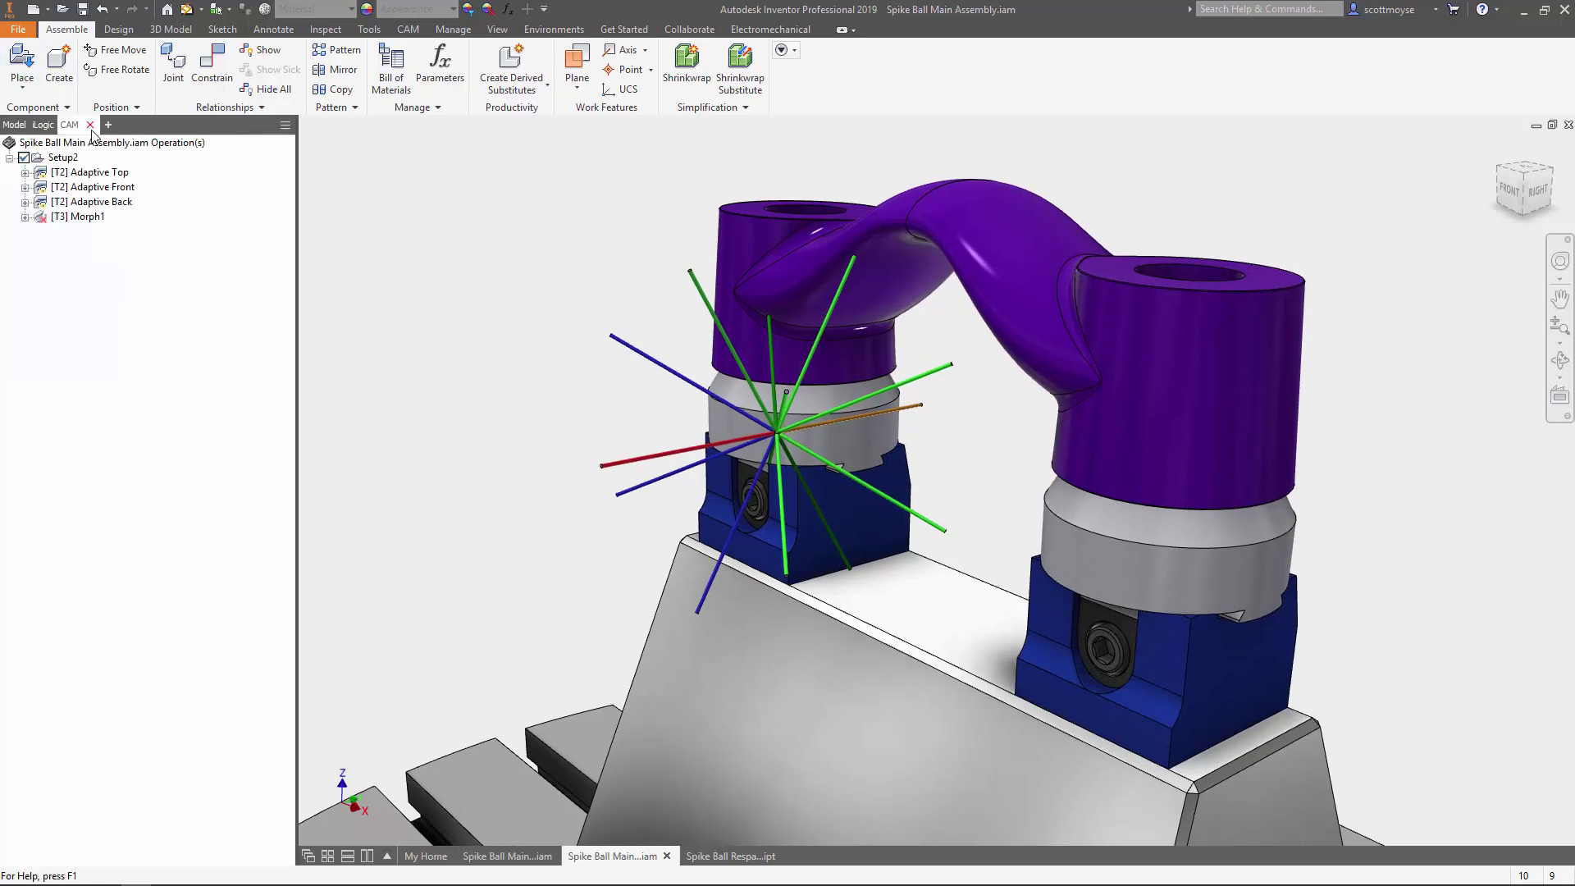
{"action": "right_click", "coordinate": [85, 219]}
{"action": "left_click", "coordinate": [115, 229]}
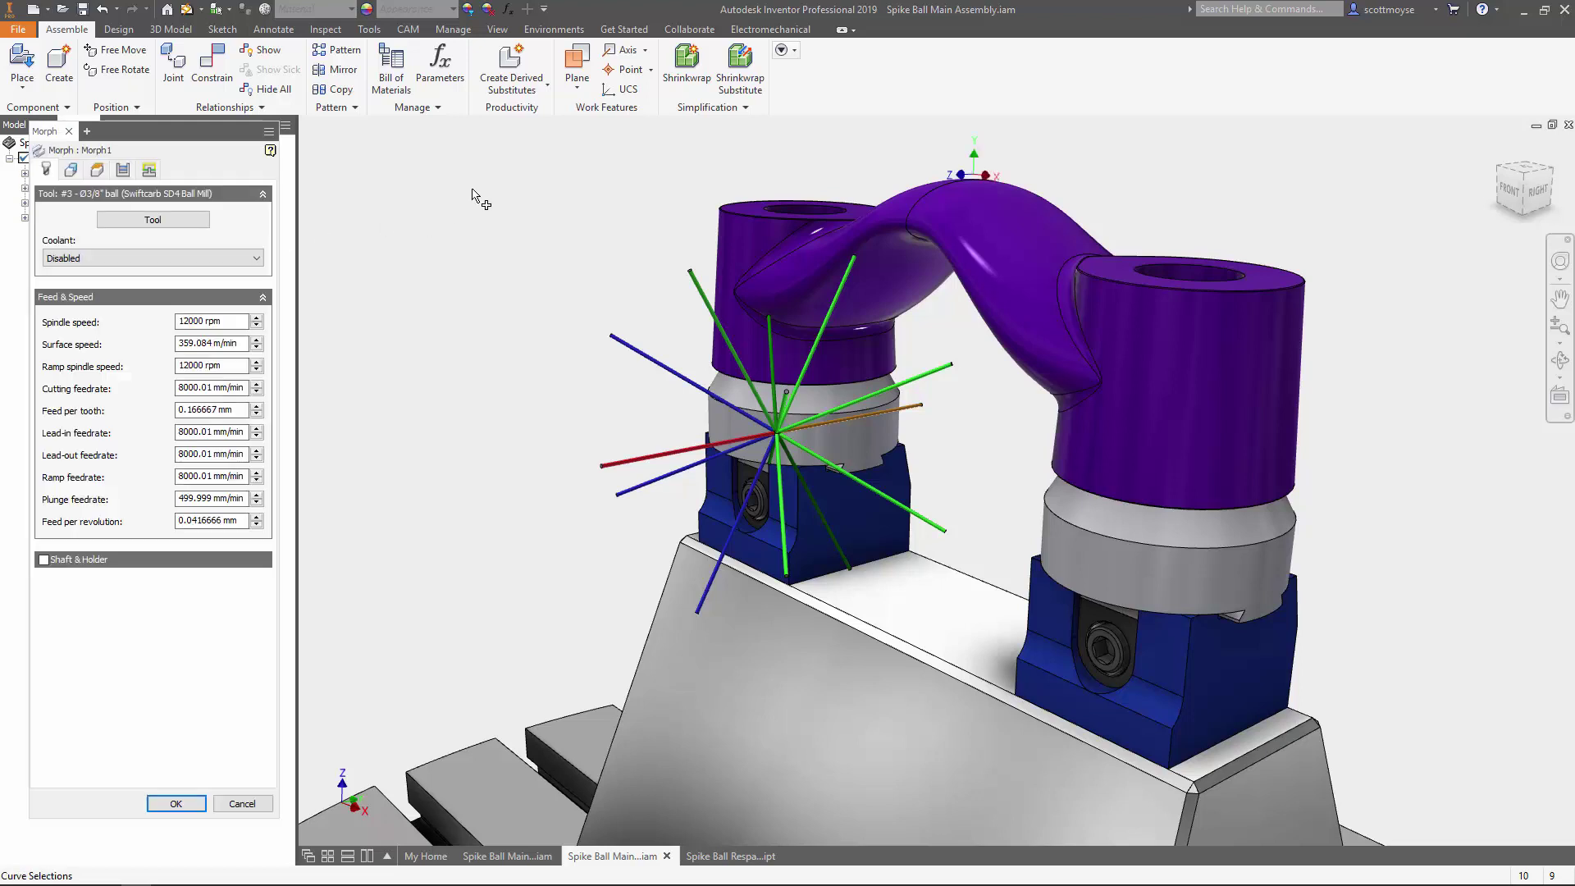
{"action": "left_click", "coordinate": [70, 169]}
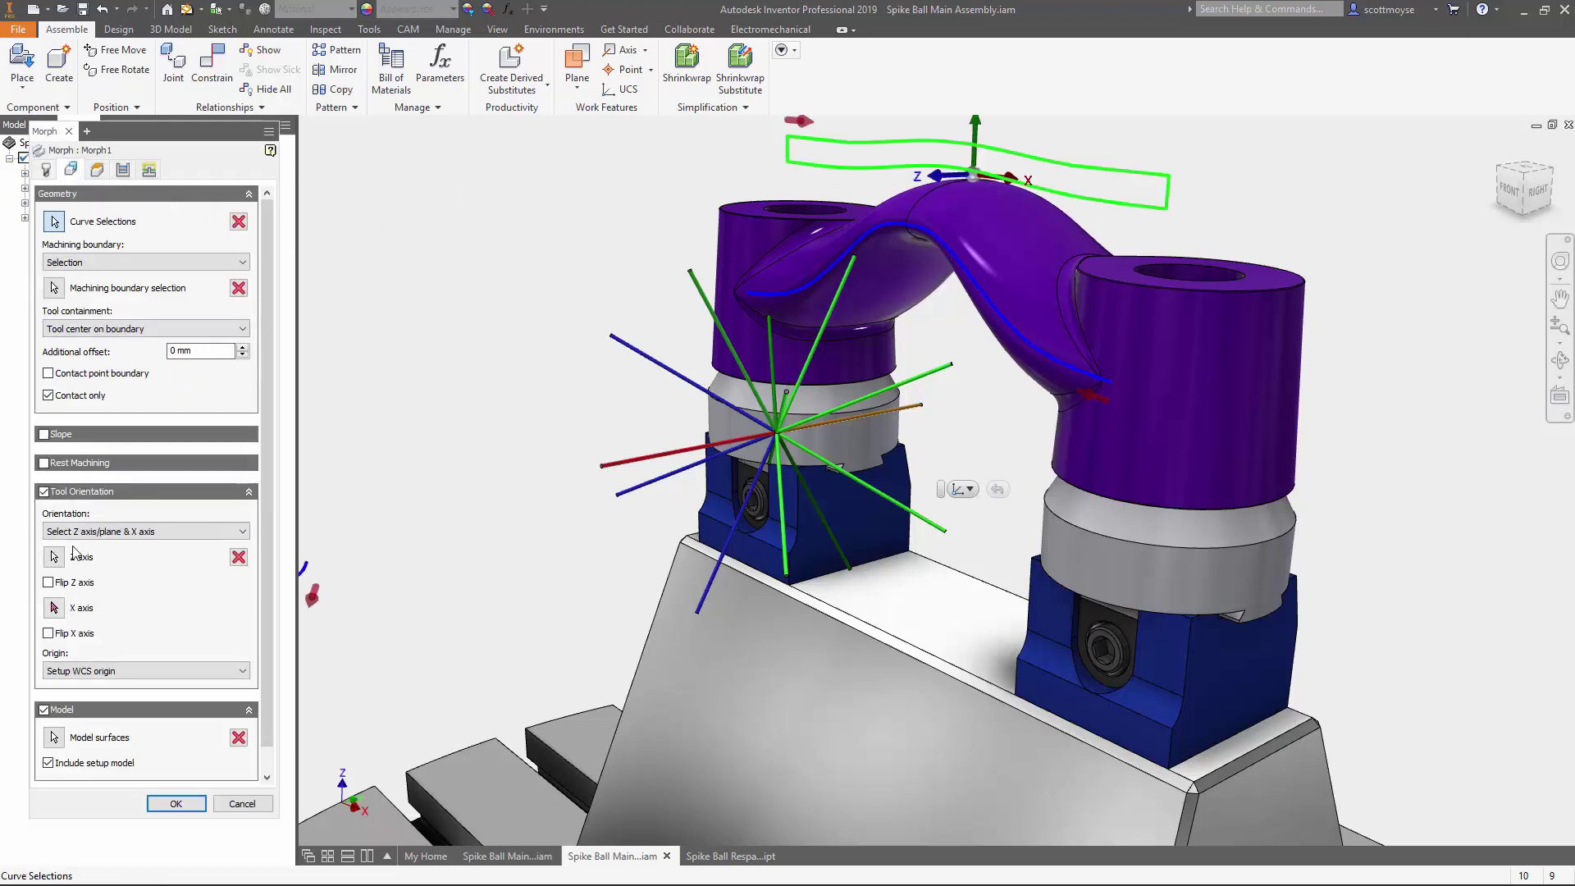
Step: Use the upper-right green spike as tool Z axis and the red spike as X axis, then accept
{"action": "left_click", "coordinate": [53, 557]}
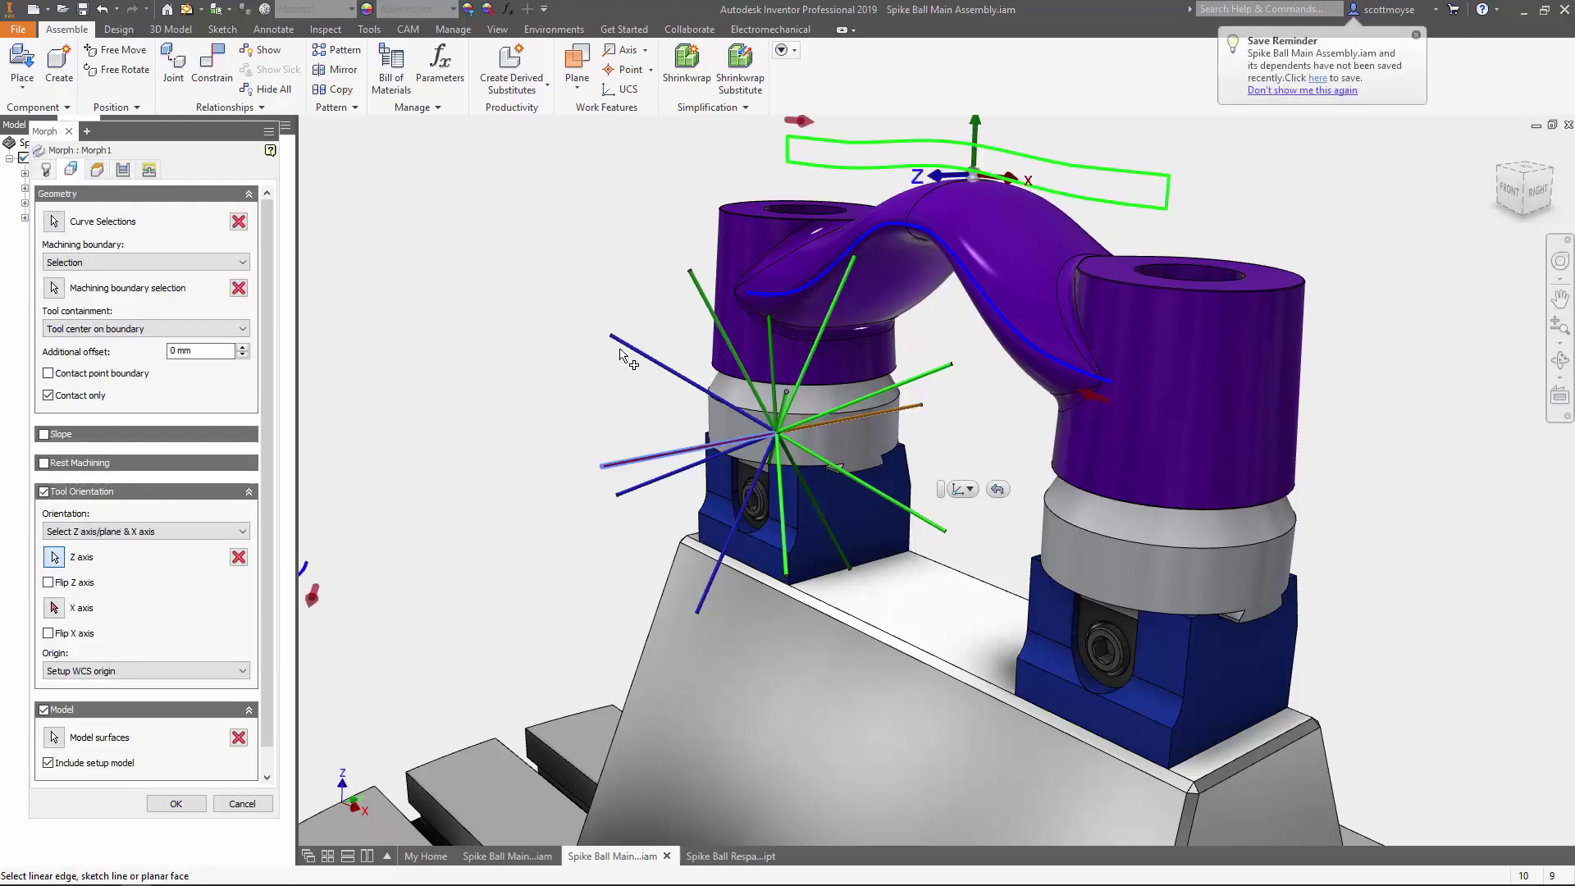
{"action": "left_click", "coordinate": [619, 462]}
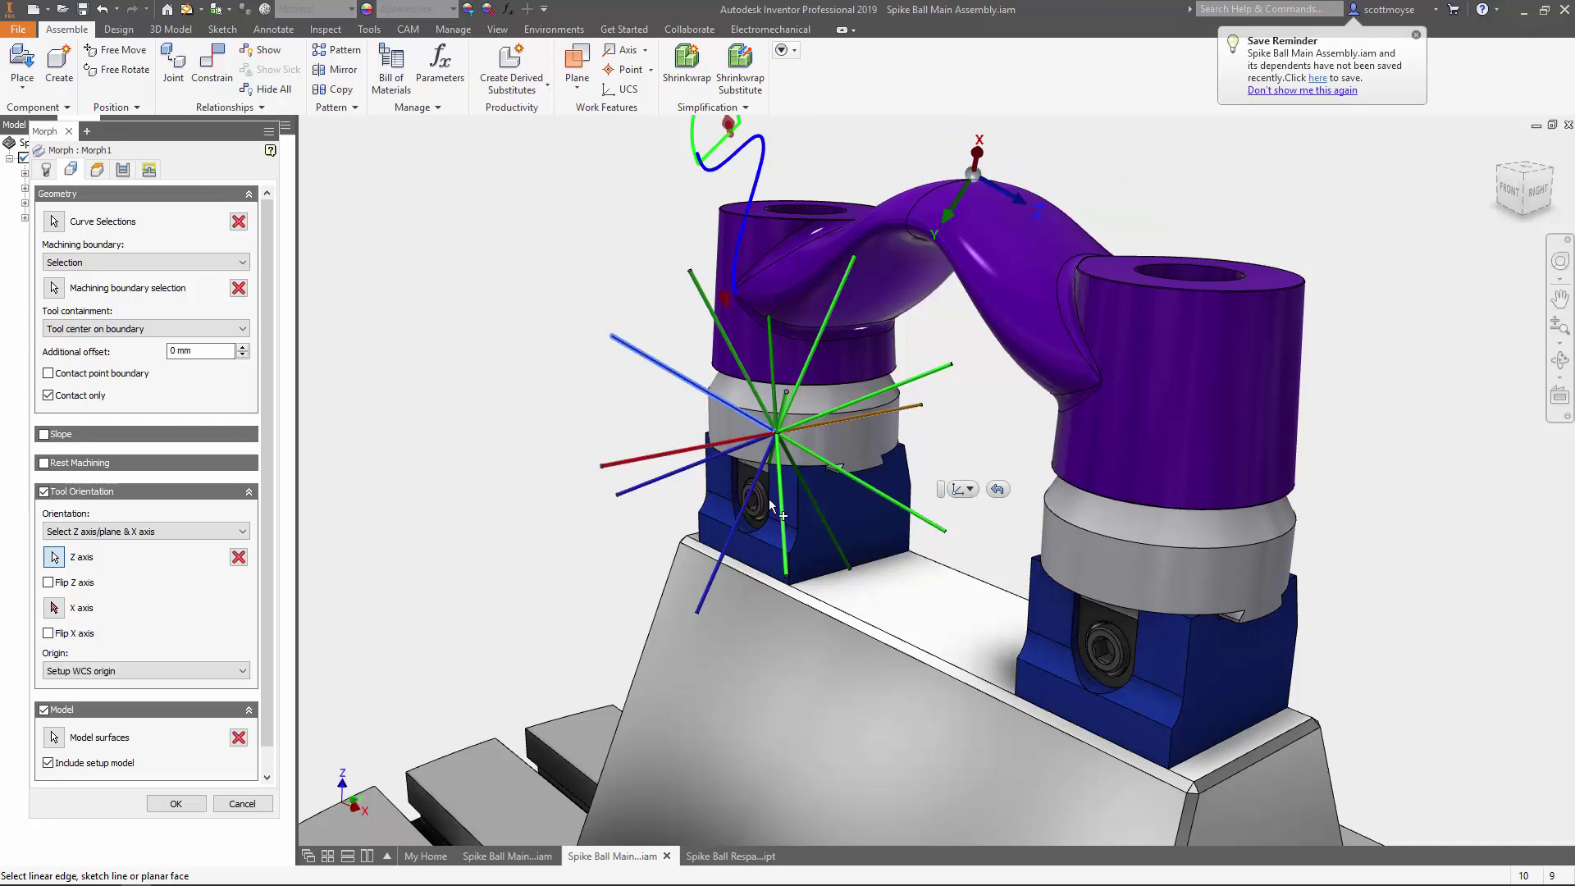
{"action": "left_click", "coordinate": [902, 505]}
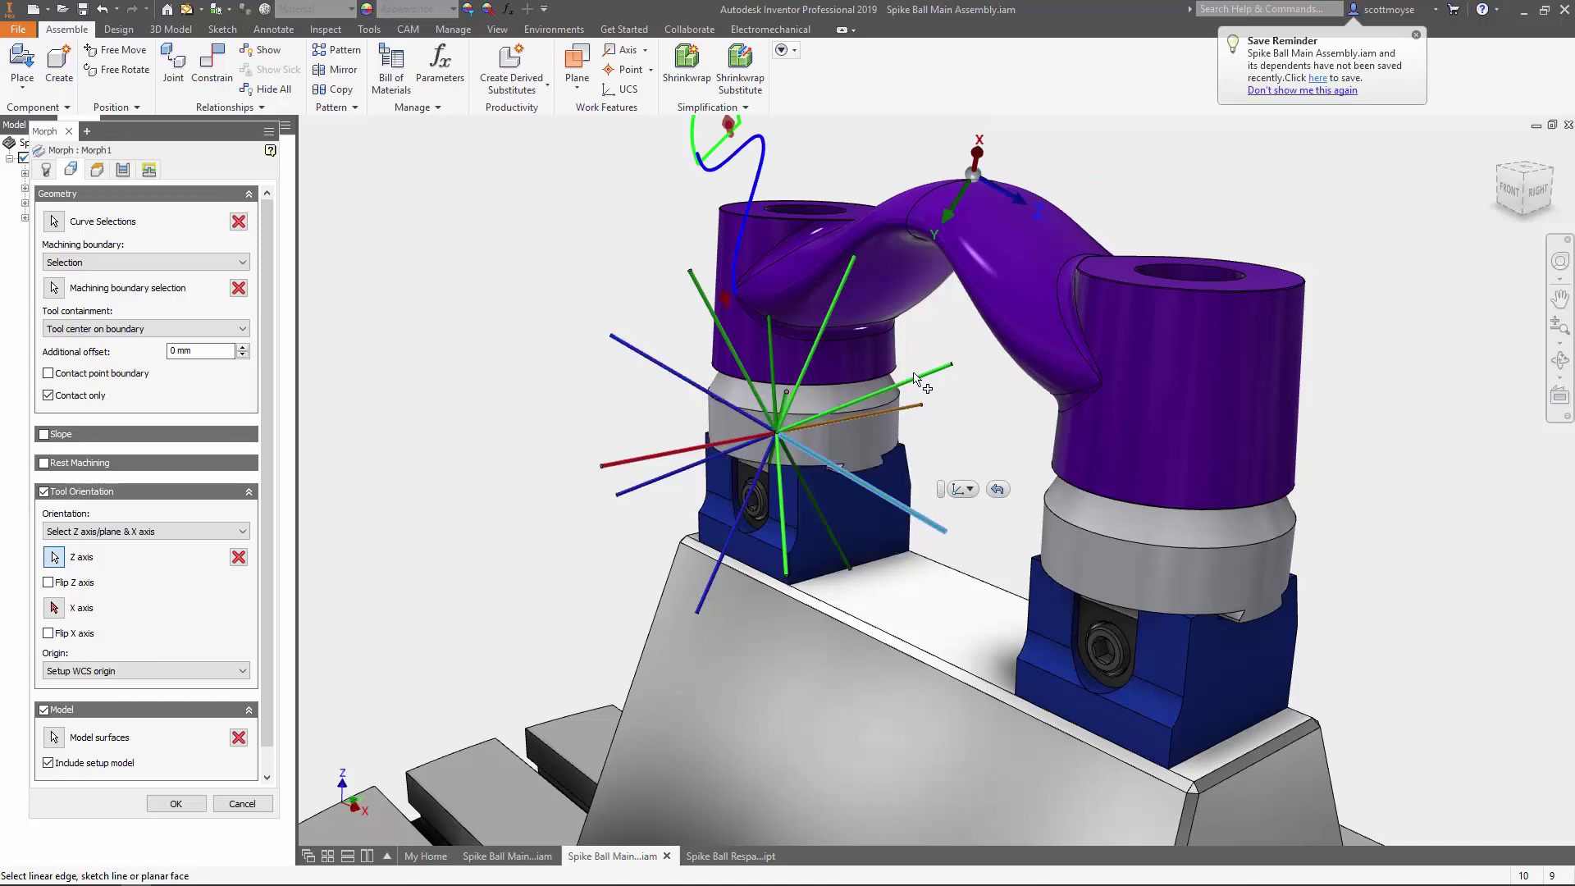
{"action": "left_click", "coordinate": [882, 391]}
{"action": "left_click", "coordinate": [645, 463]}
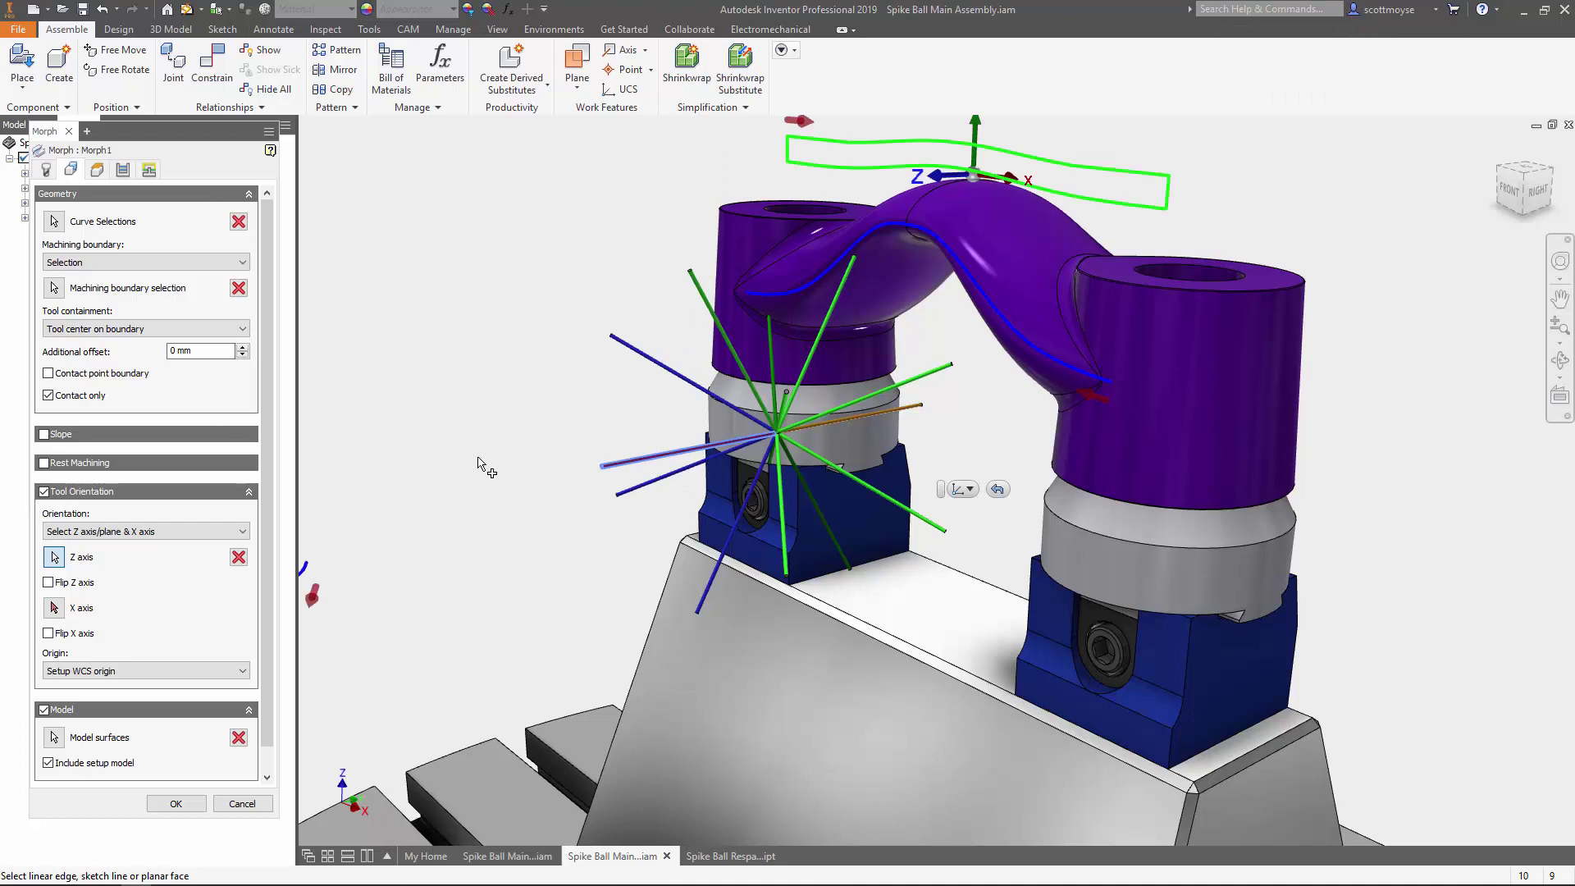
{"action": "left_click", "coordinate": [177, 803]}
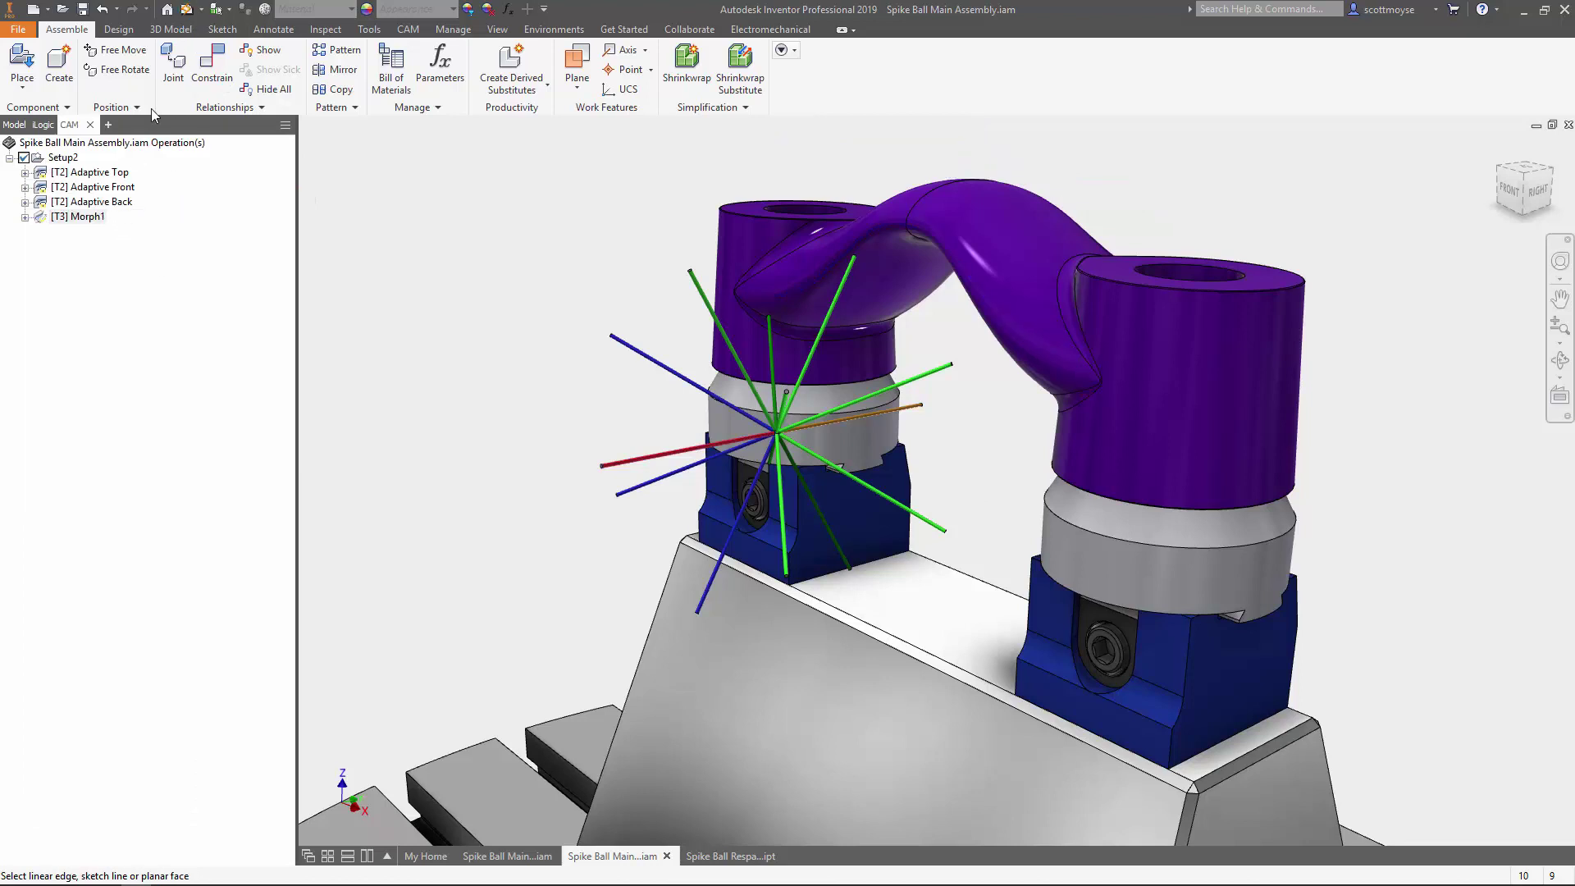
Step: Show Sketch 2's curves and generate the Morph1 toolpath
{"action": "left_click", "coordinate": [13, 124]}
{"action": "left_click", "coordinate": [47, 236]}
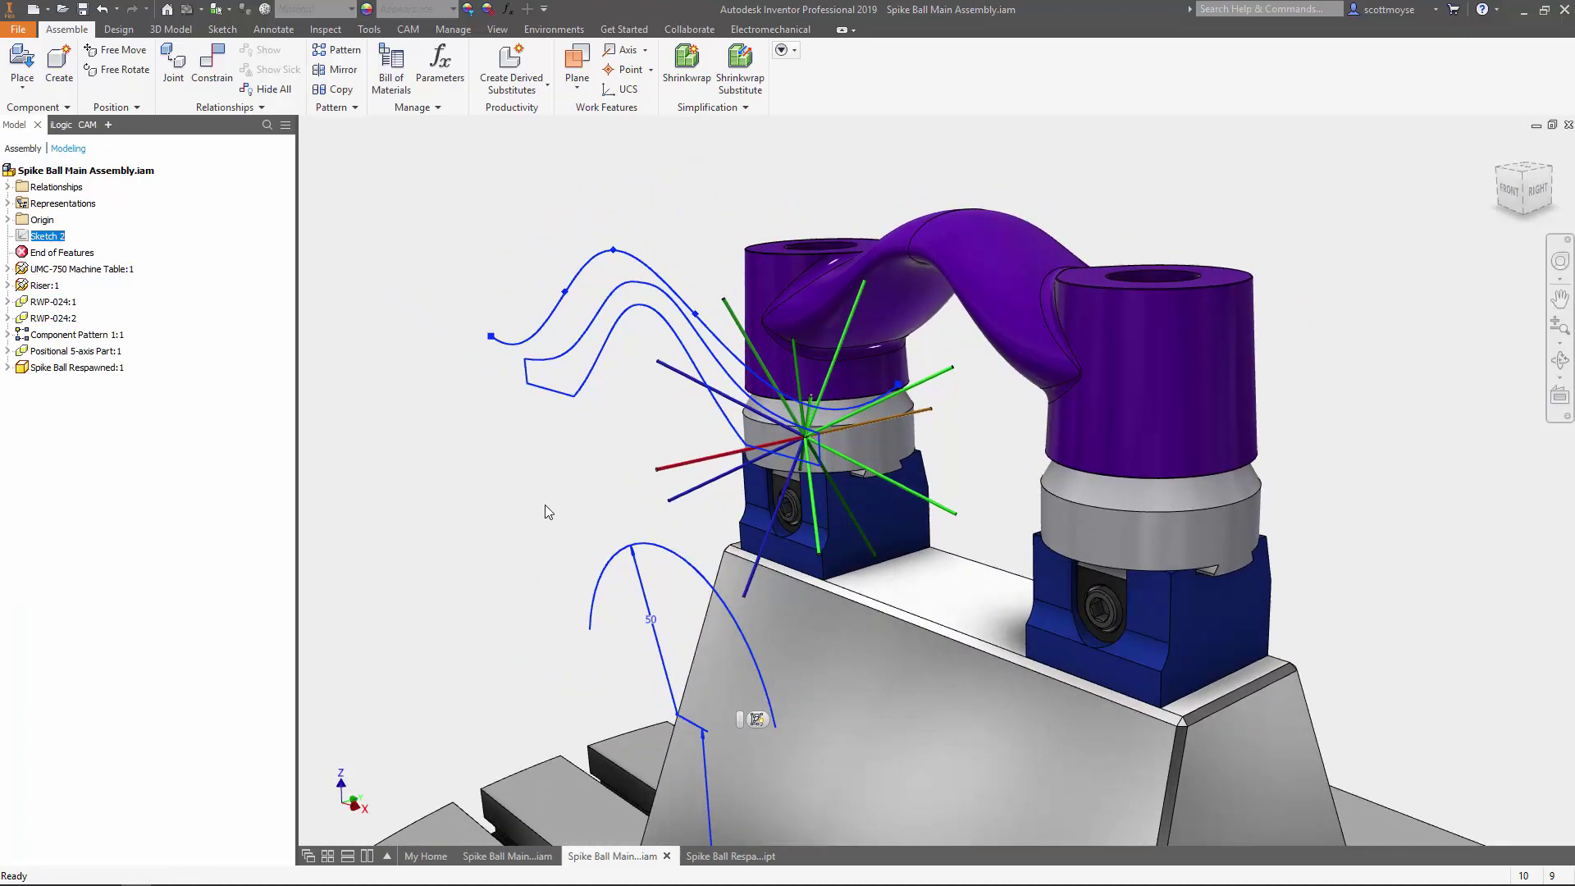
{"action": "left_click", "coordinate": [87, 125]}
{"action": "right_click", "coordinate": [70, 219]}
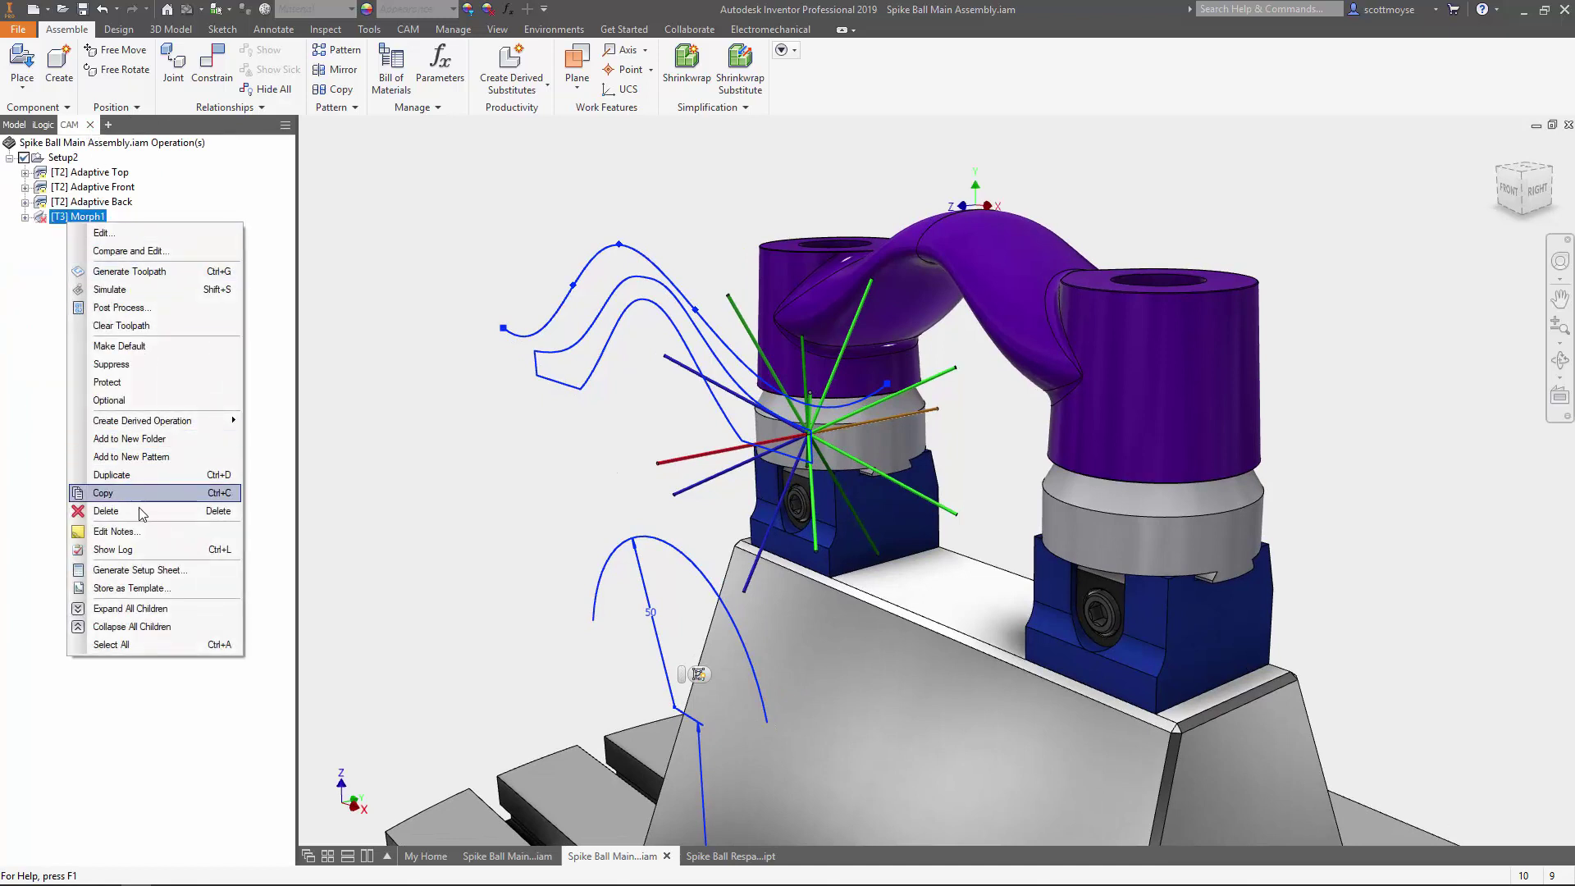
{"action": "left_click", "coordinate": [131, 272]}
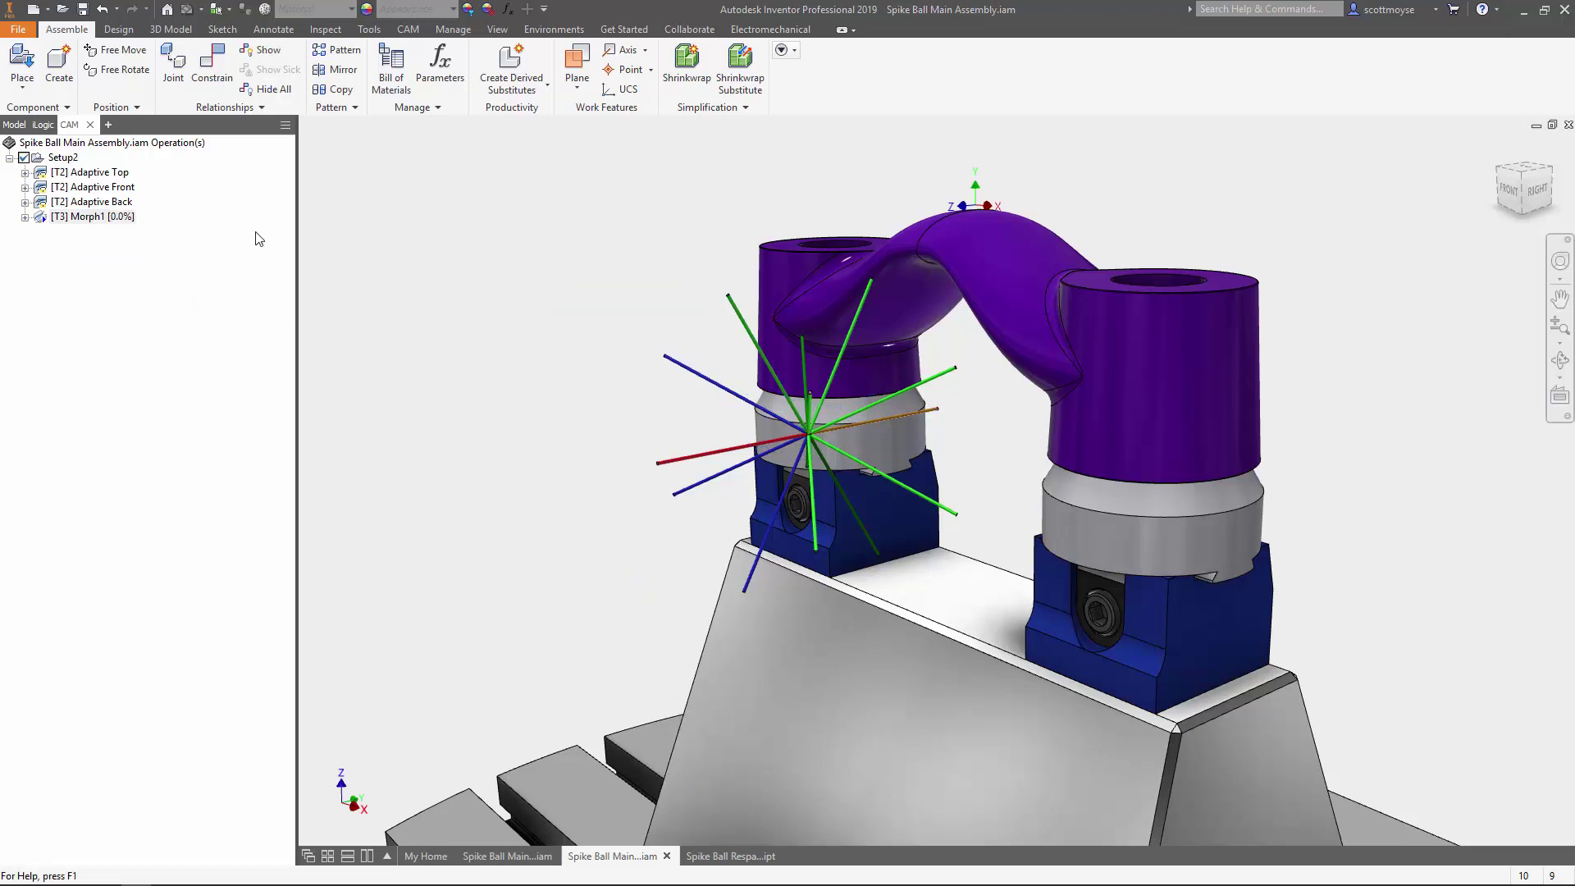
Step: Inspect the regenerated Morph1 toolpath over the bridge, then return to the model tree
{"action": "left_click", "coordinate": [82, 217]}
{"action": "middle_click_drag", "start_coordinate": [430, 170], "coordinate": [799, 502], "text": "shift"}
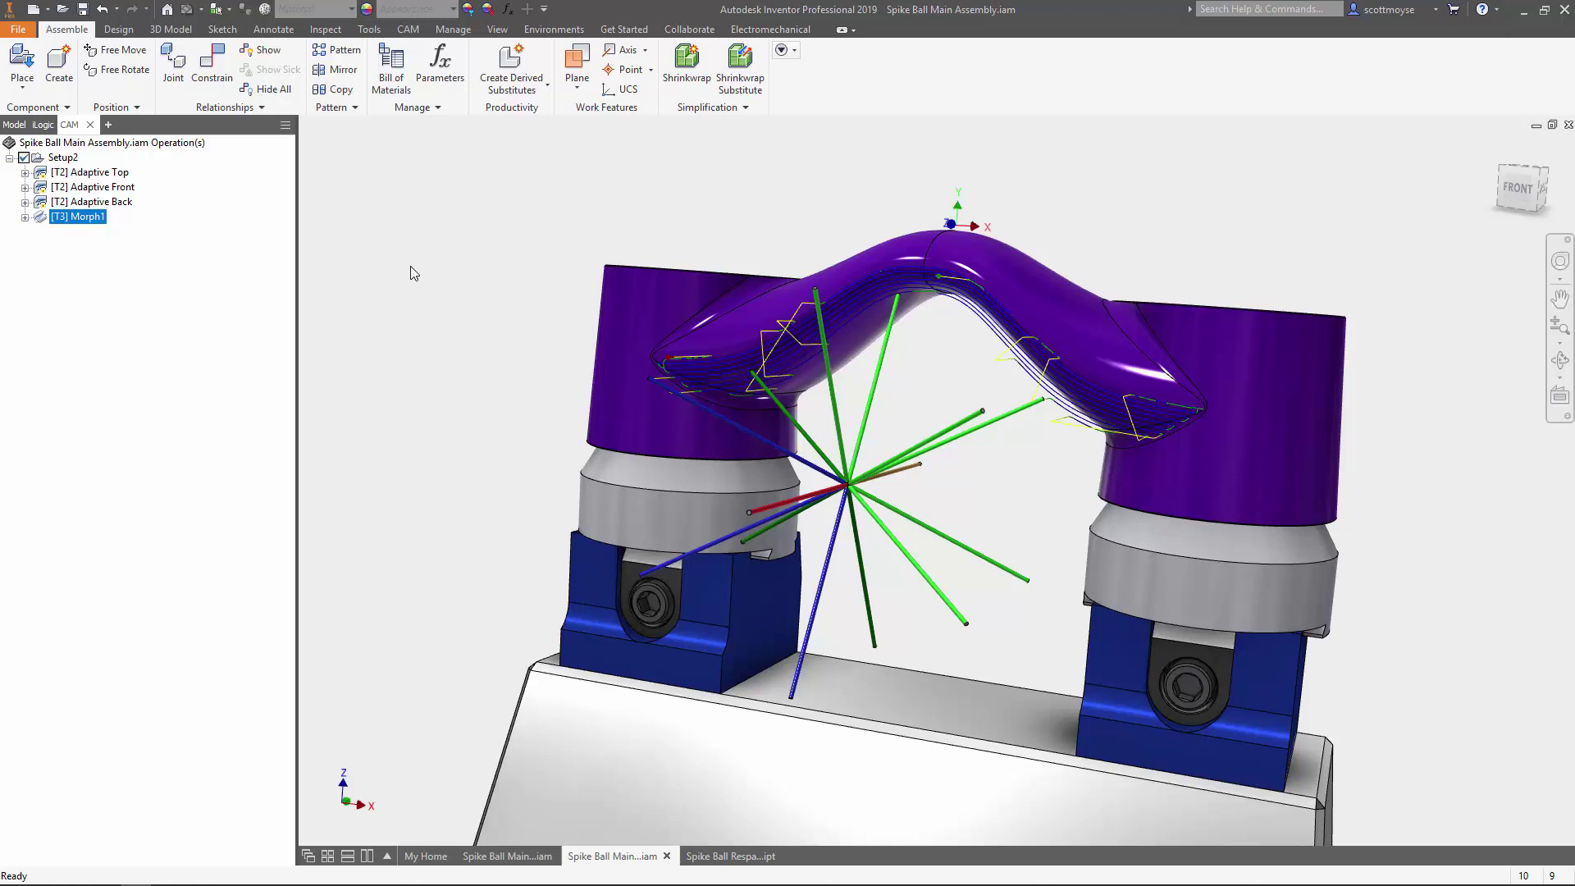
{"action": "left_click", "coordinate": [14, 125]}
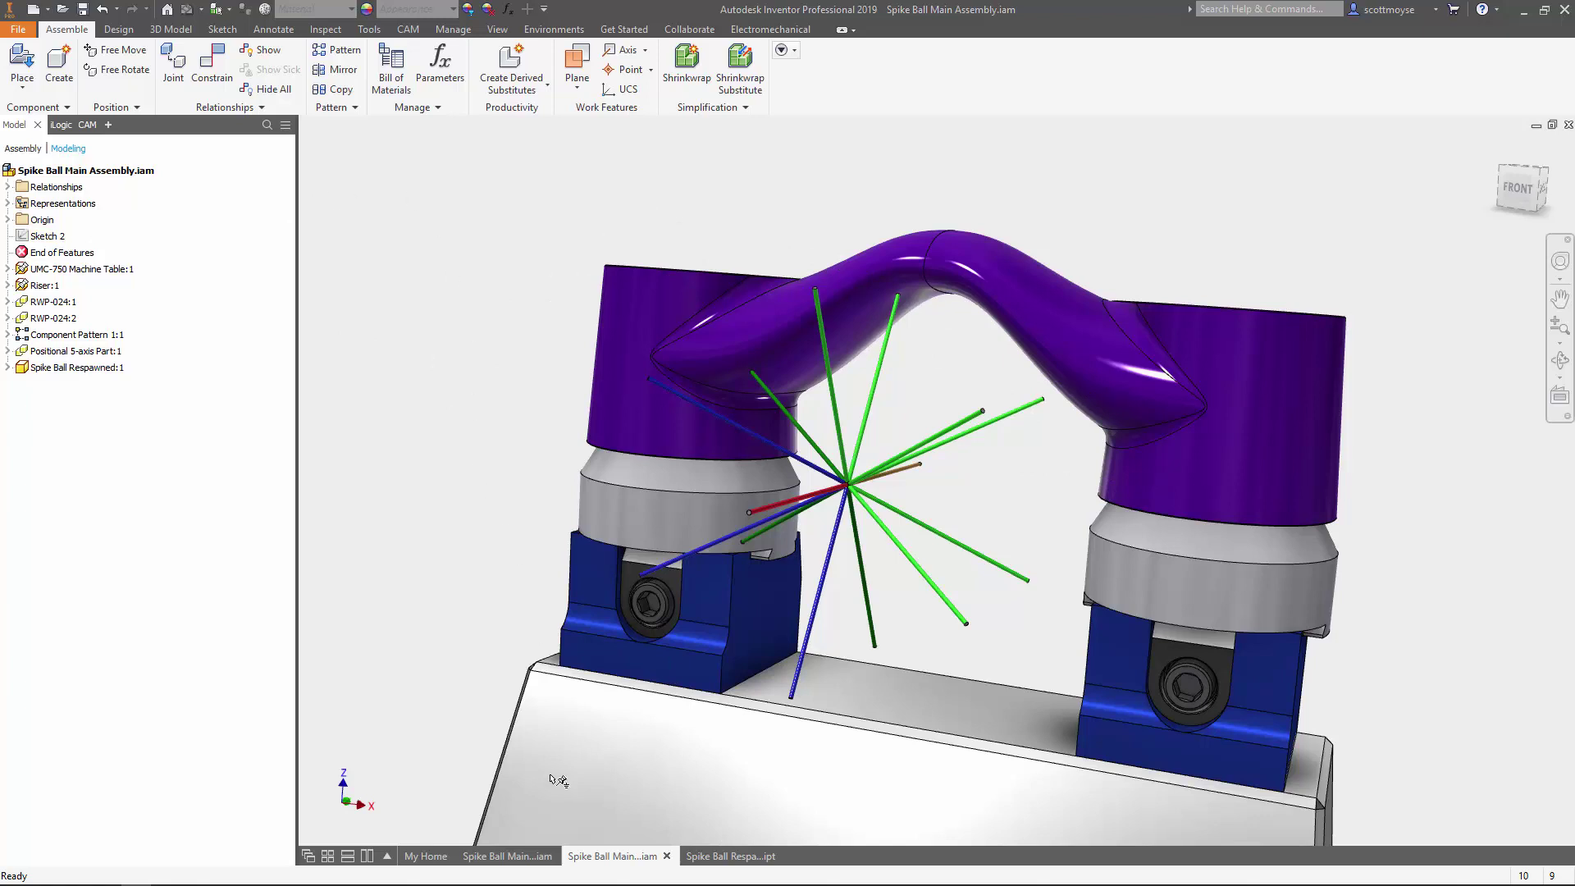
Step: Move End of Part above Circular Pattern4 in the Spike Ball Respawned part and return to the main assembly
{"action": "left_click", "coordinate": [701, 855]}
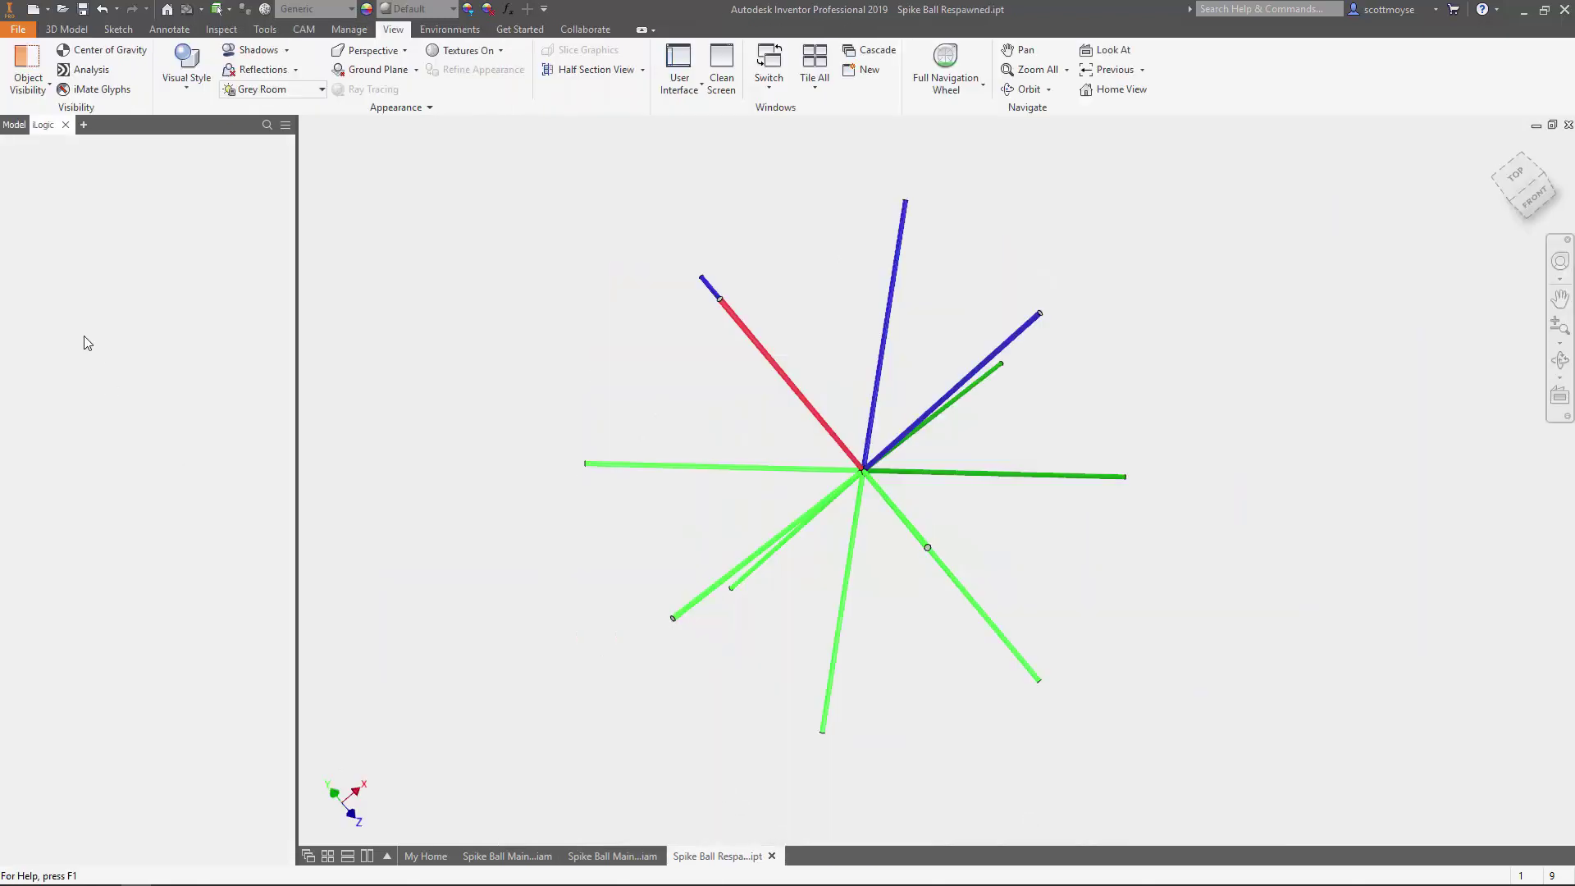
{"action": "left_click", "coordinate": [71, 177]}
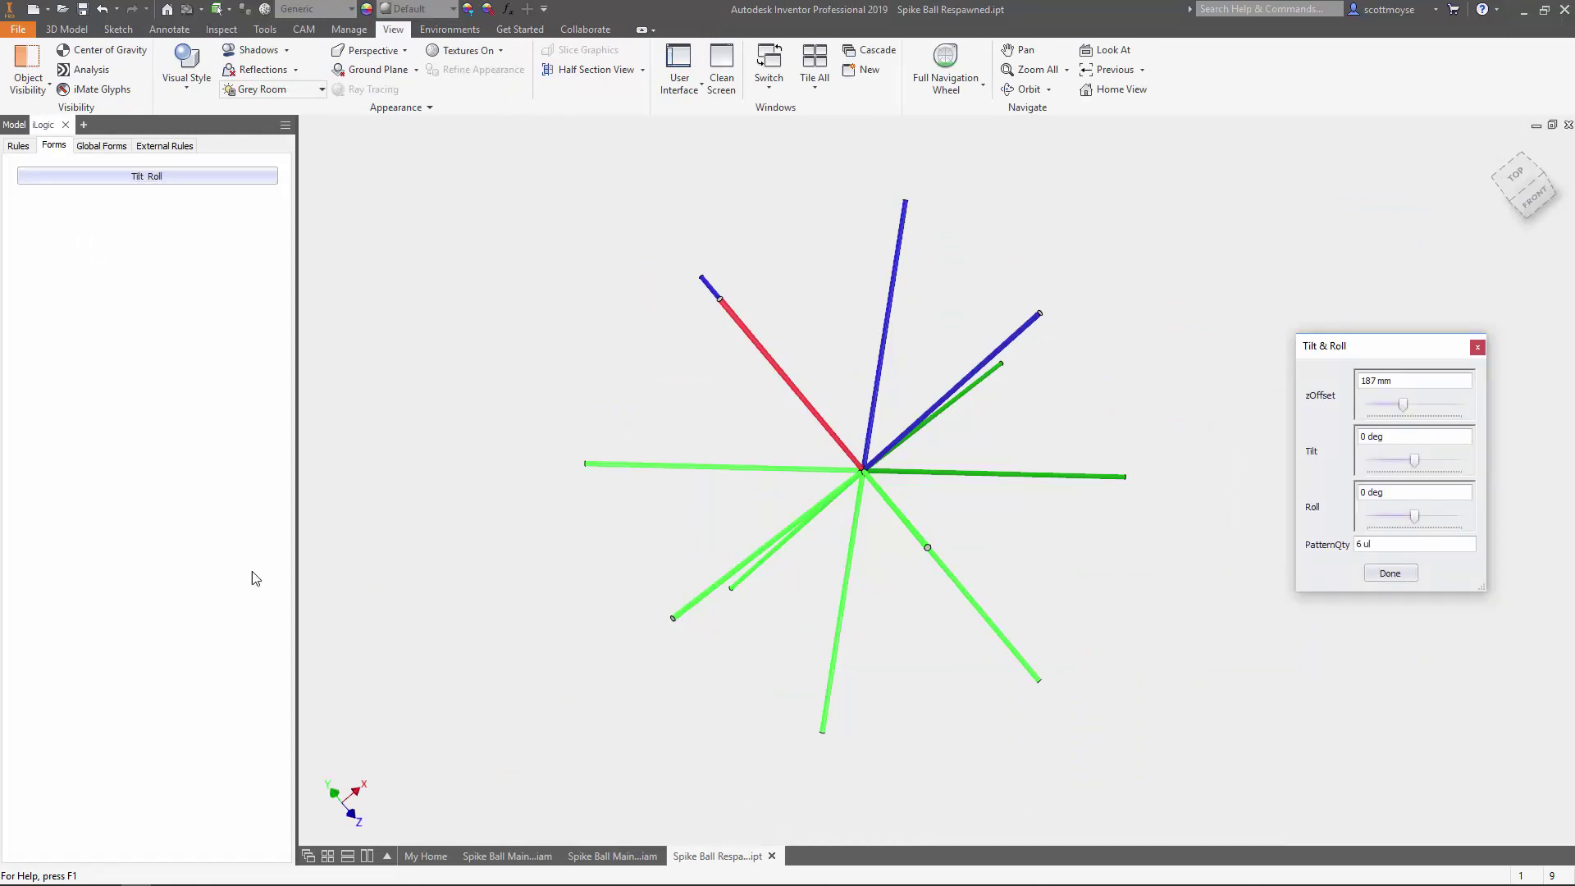
{"action": "left_click", "coordinate": [506, 856]}
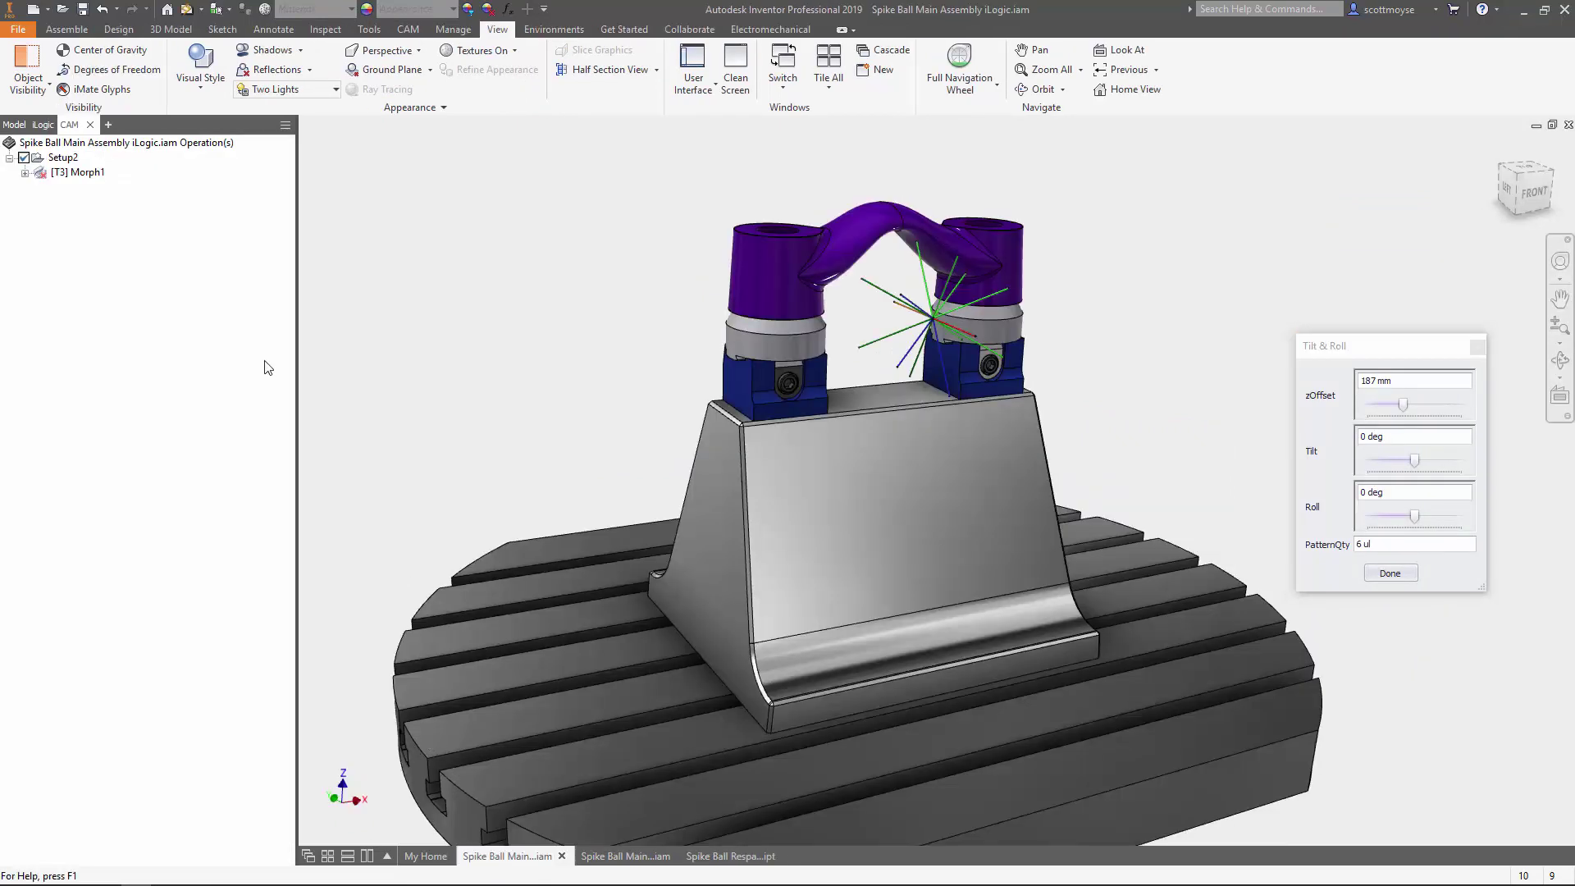
{"action": "left_click", "coordinate": [721, 855]}
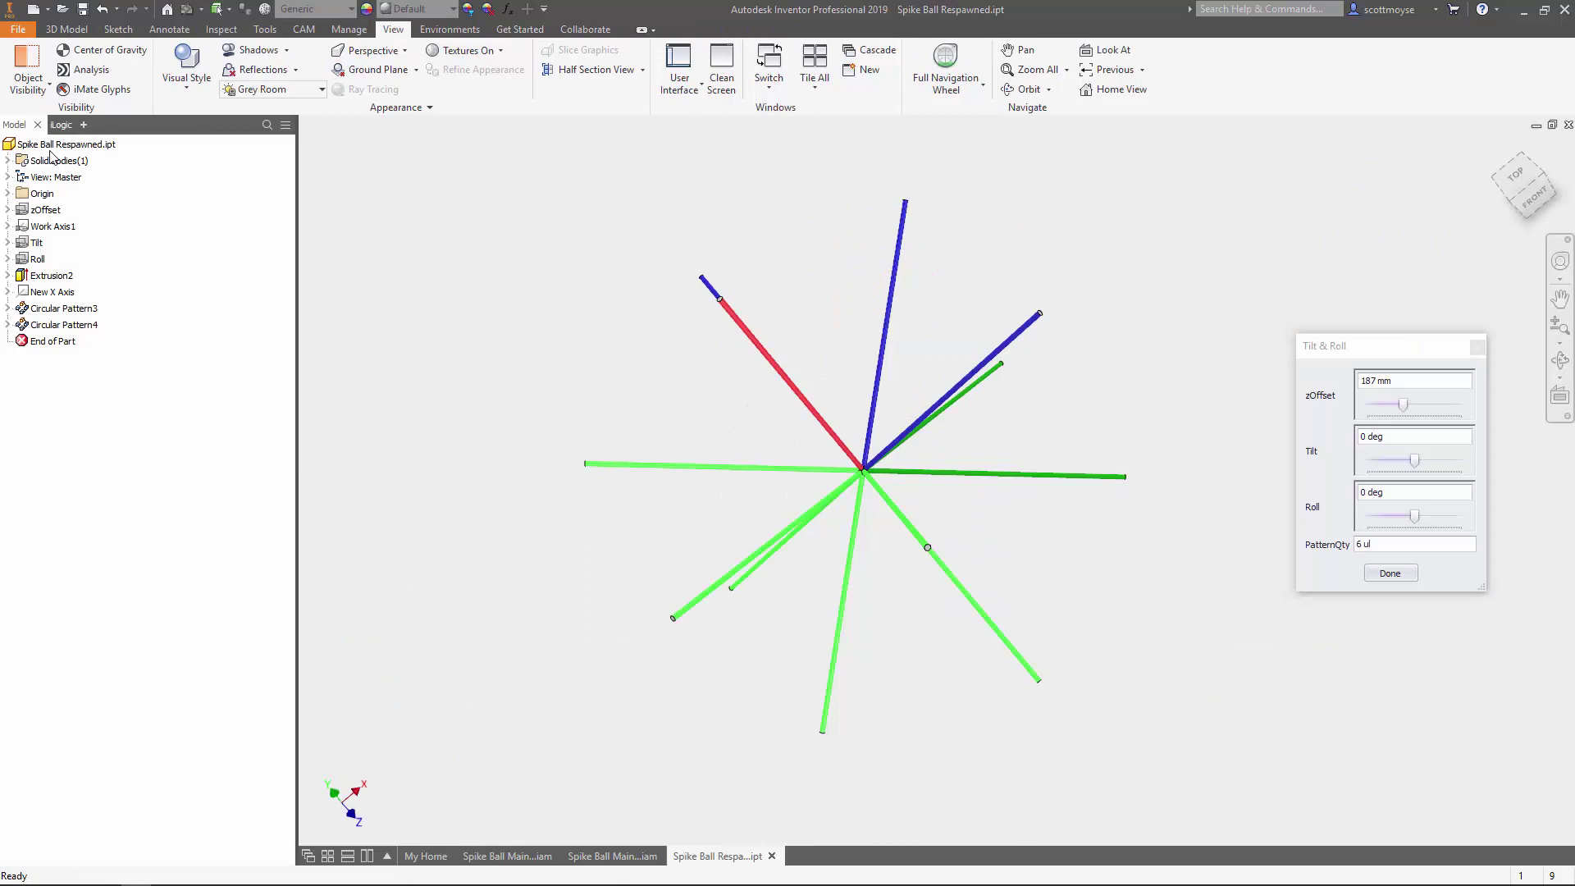
{"action": "left_click_drag", "start_coordinate": [62, 343], "coordinate": [57, 336]}
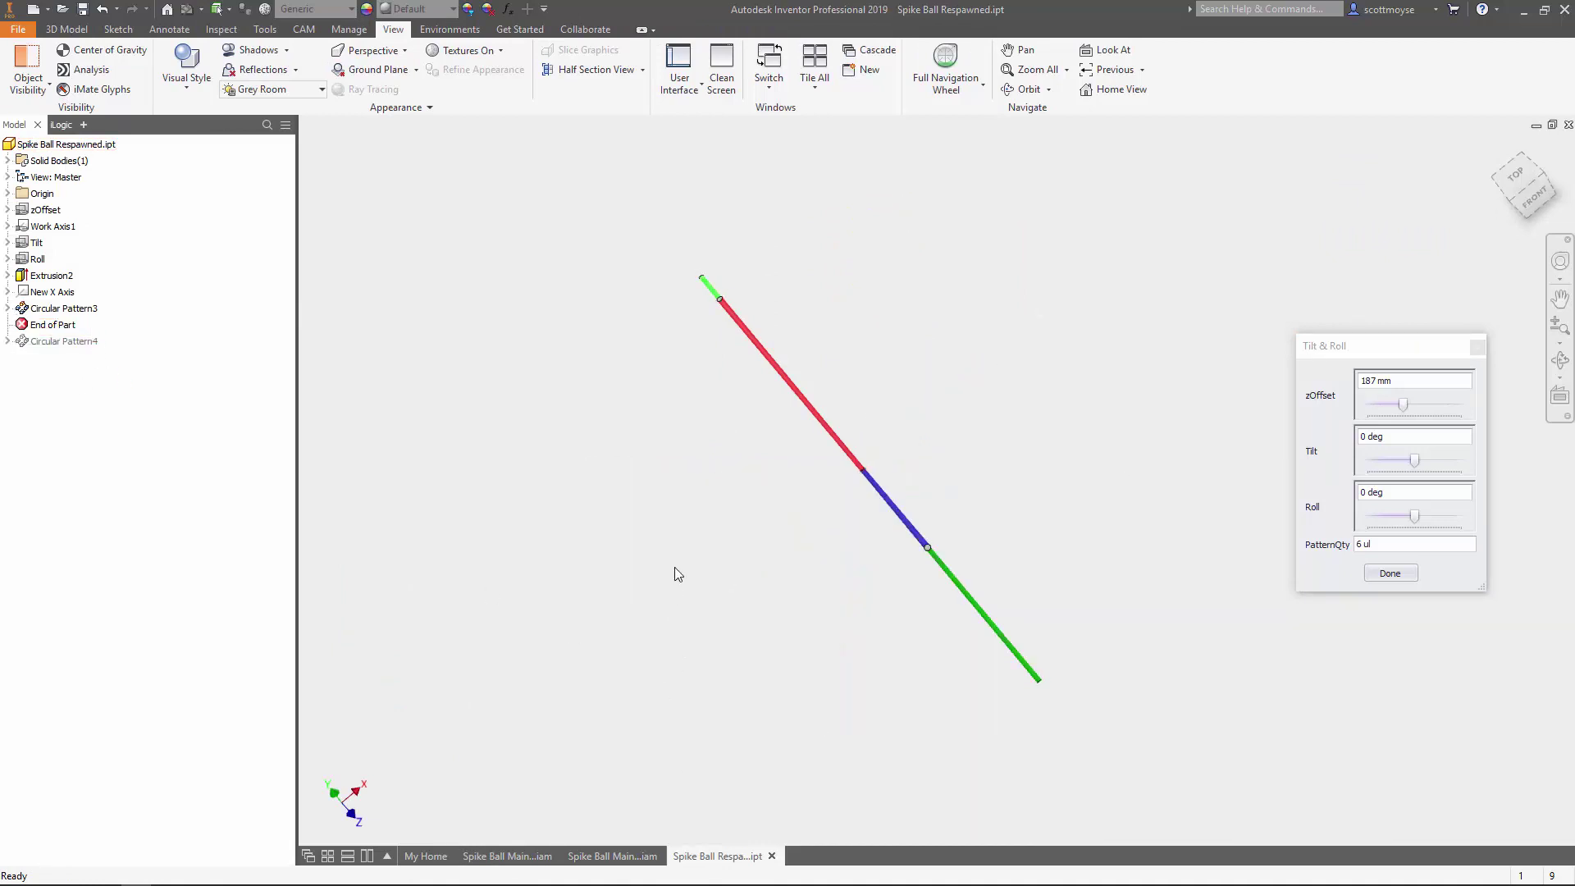
{"action": "key", "text": "F6"}
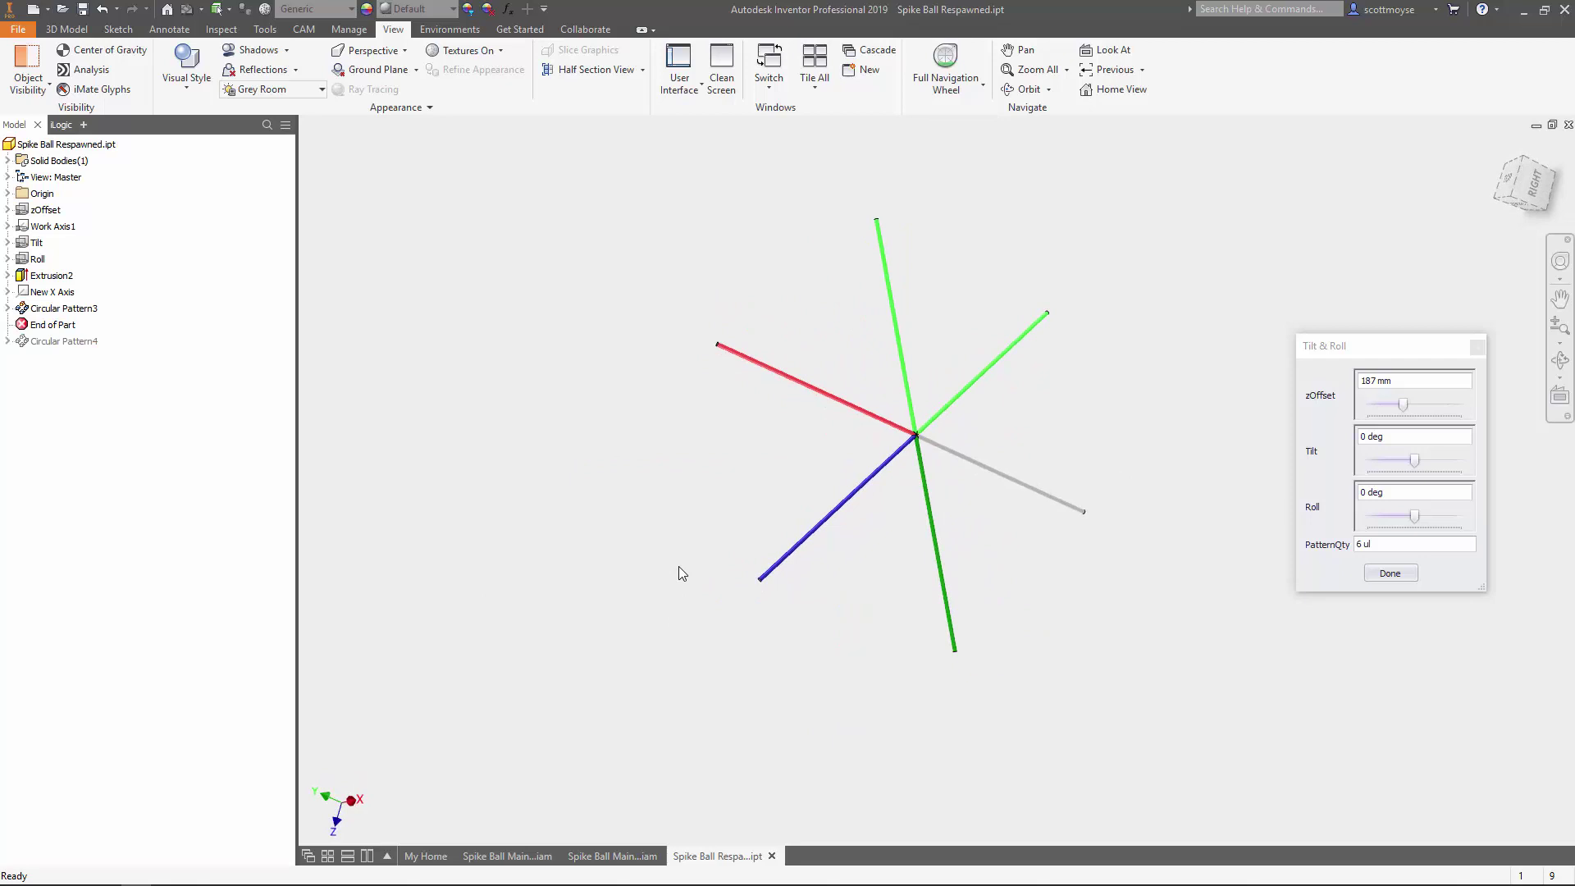
{"action": "left_click", "coordinate": [507, 855]}
Step: Open the Spike Ball Manipulator form from the assembly's iLogic forms
{"action": "left_click", "coordinate": [43, 125]}
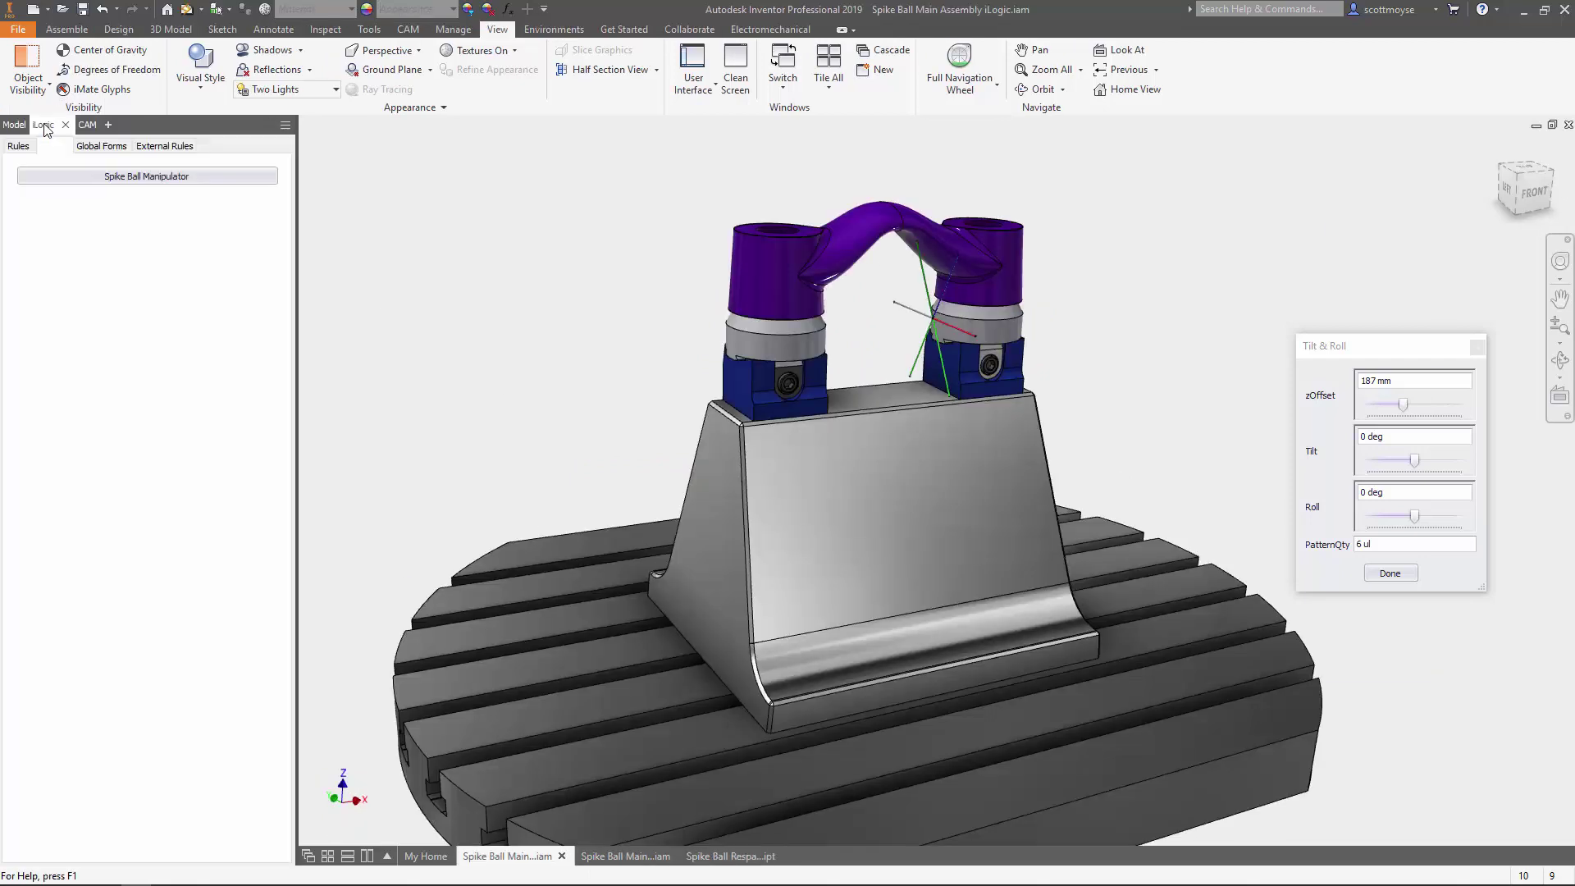
{"action": "left_click", "coordinate": [66, 175]}
{"action": "left_click", "coordinate": [1135, 179]}
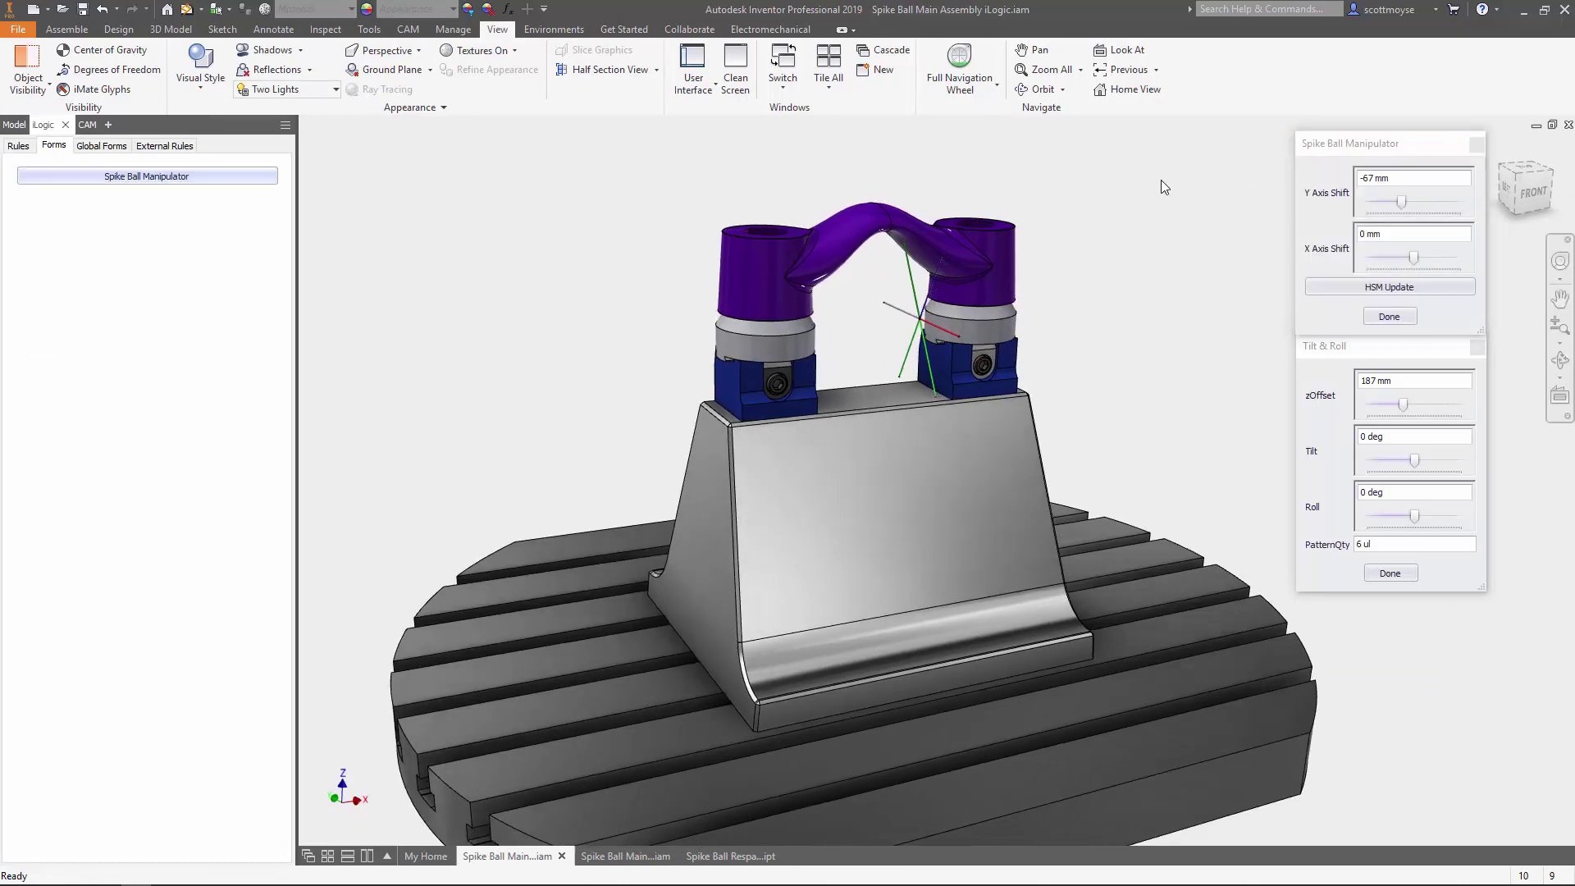
Step: Select Sketch 2 in the model tree so its guide curves show over the fixture
{"action": "left_click", "coordinate": [14, 124]}
{"action": "left_click", "coordinate": [48, 236]}
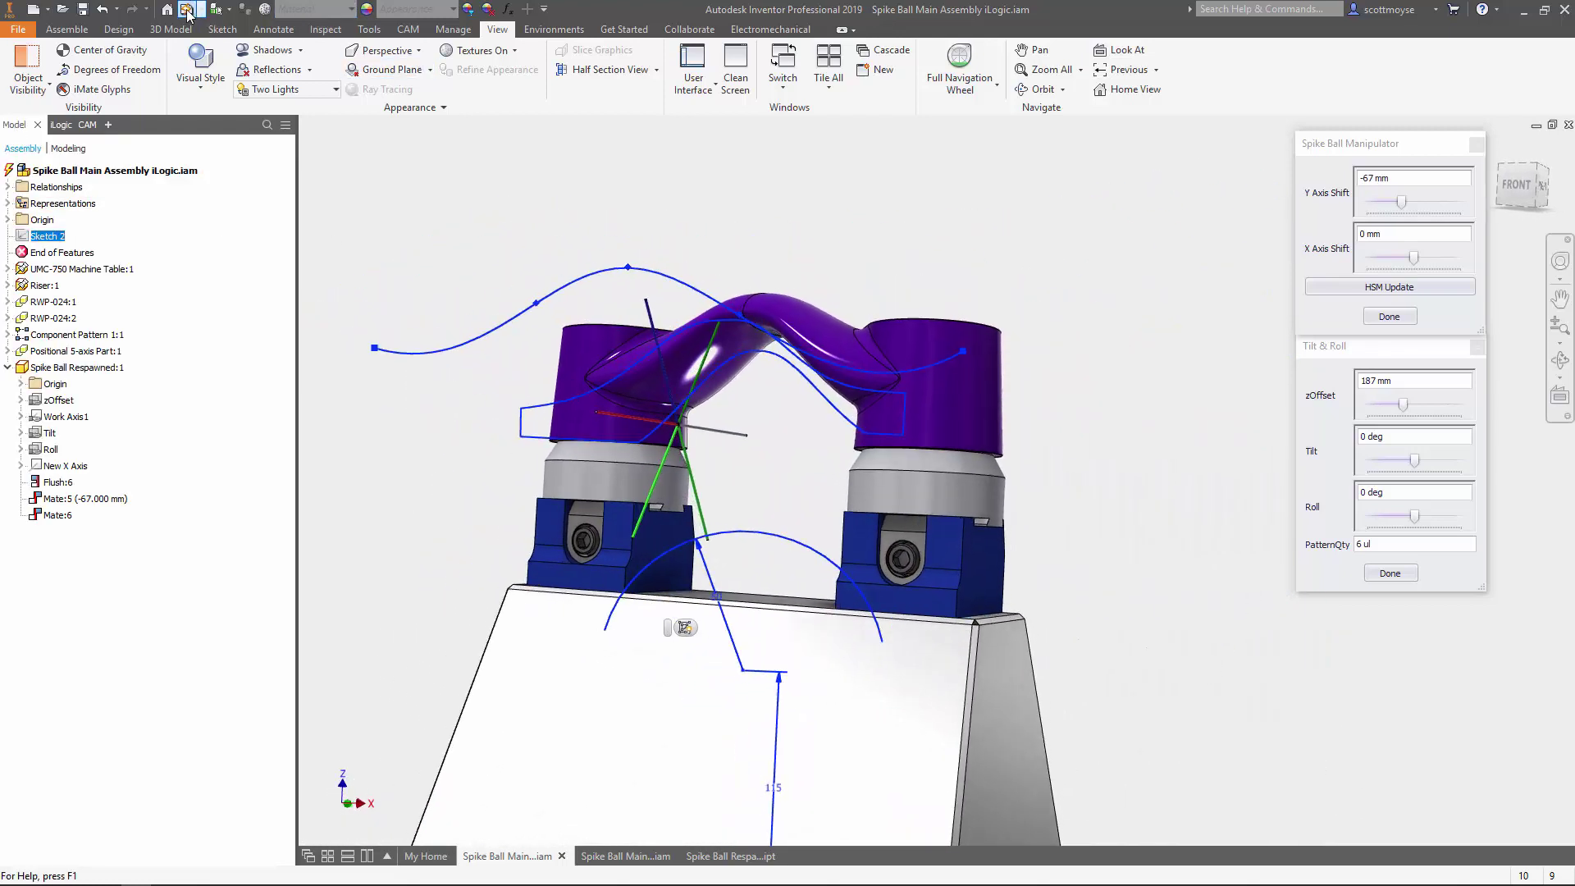
{"action": "left_click", "coordinate": [731, 285]}
{"action": "left_click", "coordinate": [48, 236]}
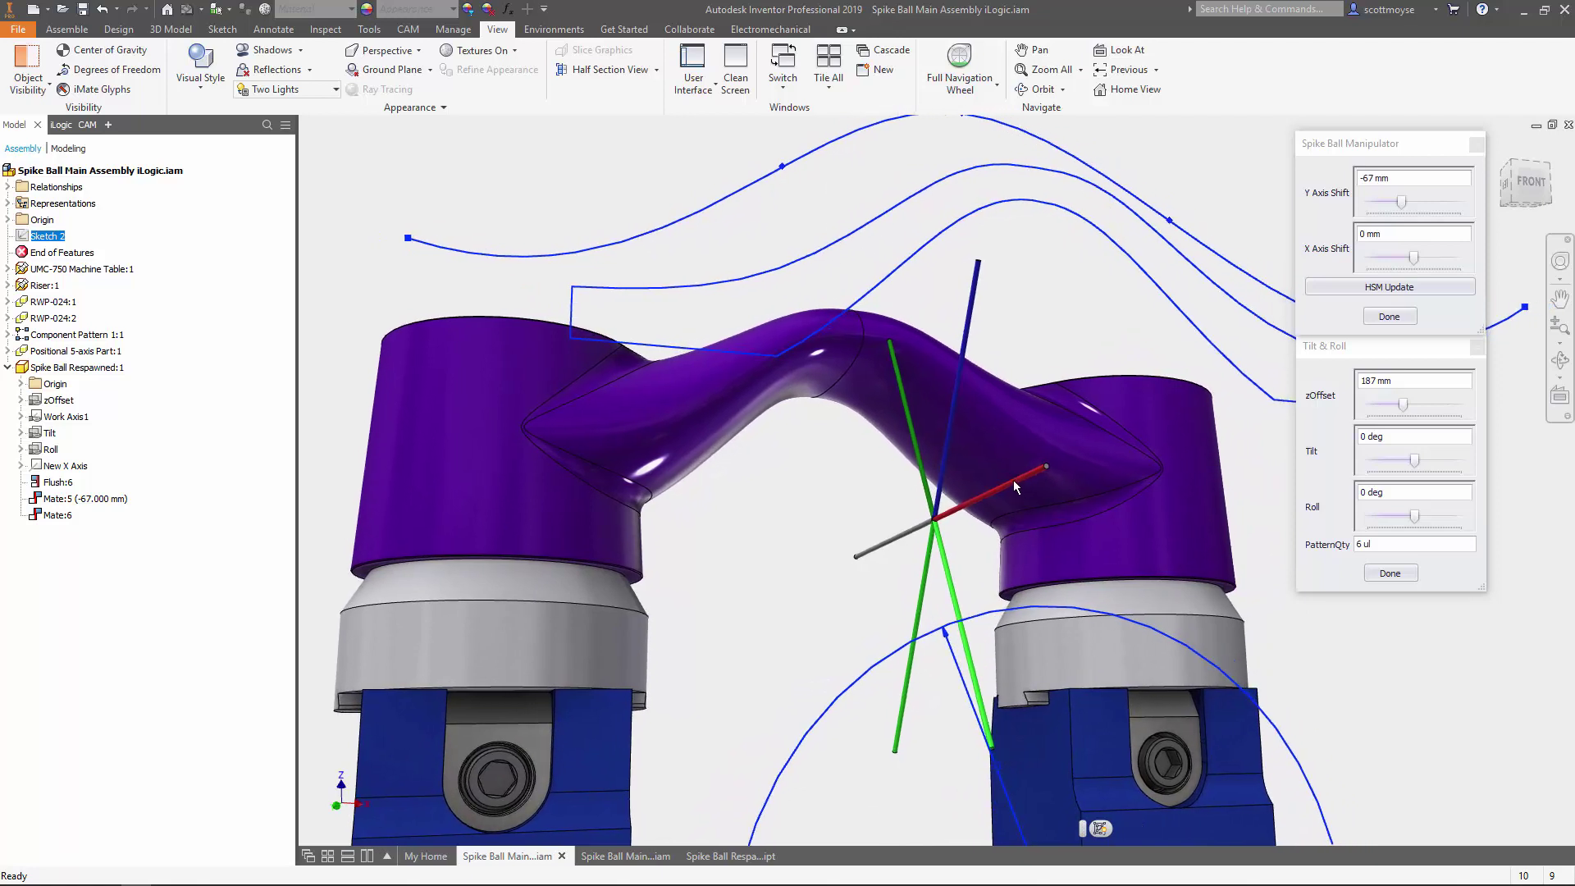
{"action": "mouse_move", "coordinate": [1014, 482]}
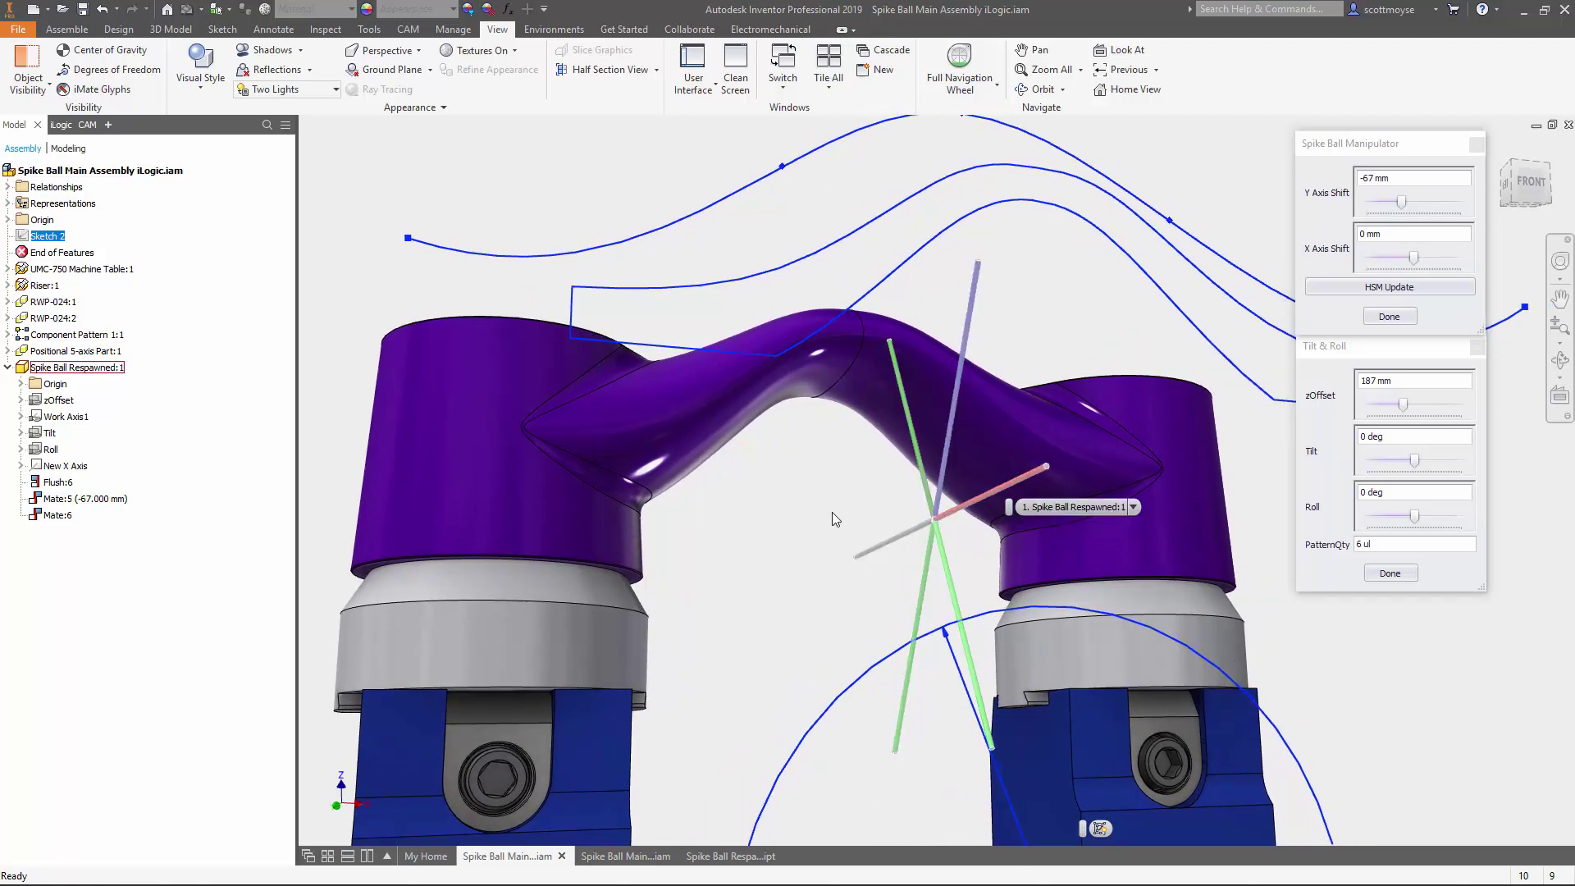
Step: Roughly adjust the Tilt and Roll sliders and shift the spike-ball axis -11 mm in Y
{"action": "left_click", "coordinate": [1414, 459]}
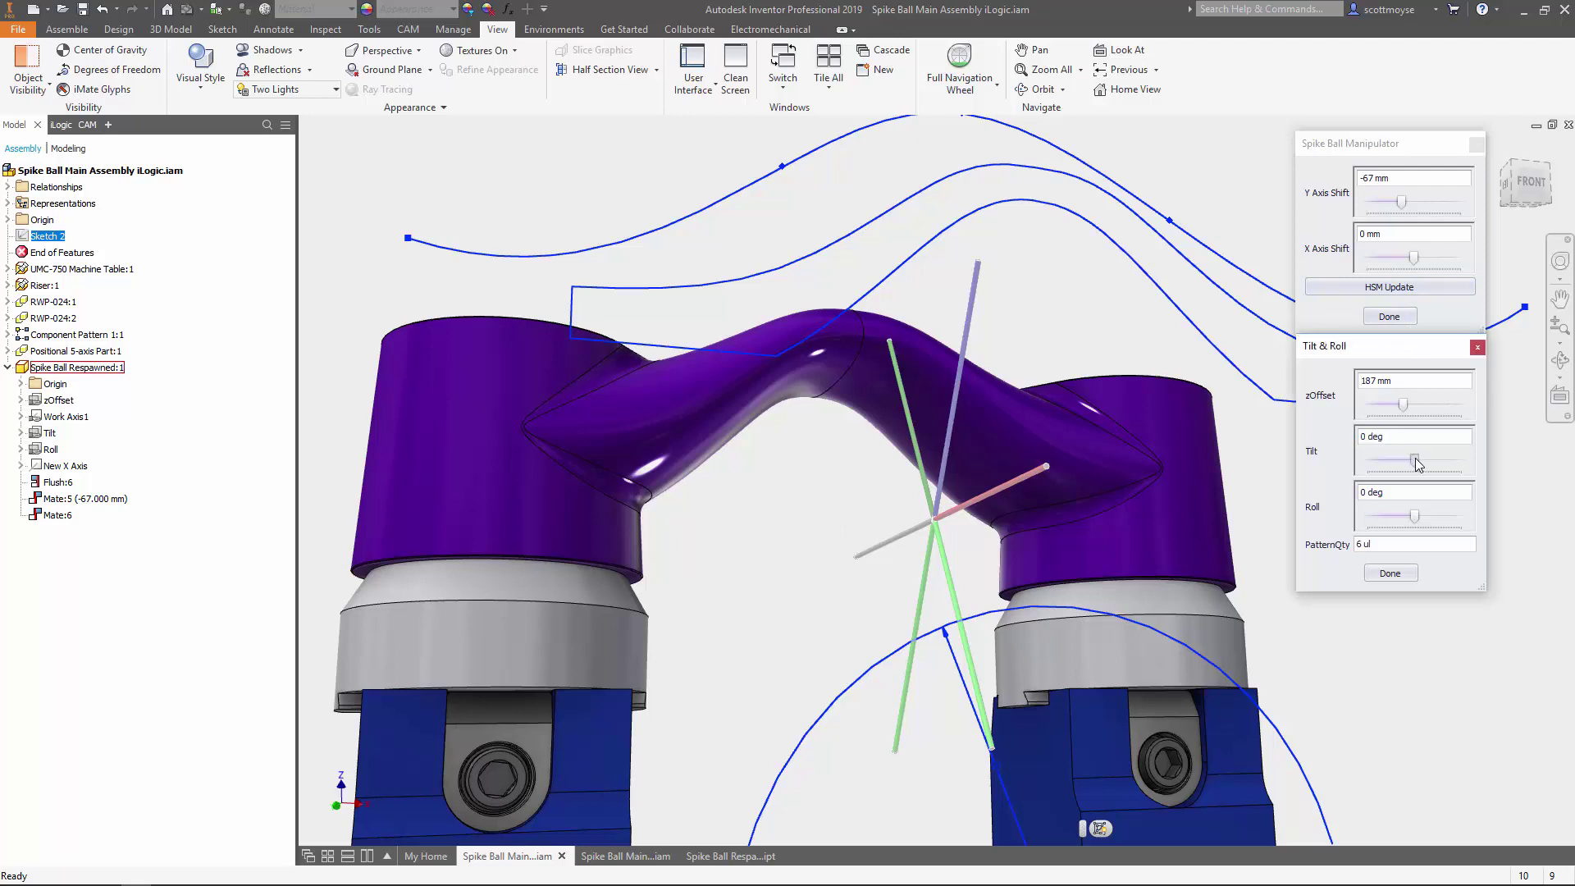
{"action": "left_click_drag", "start_coordinate": [1415, 459], "coordinate": [1408, 459]}
{"action": "left_click_drag", "start_coordinate": [1415, 517], "coordinate": [1403, 517]}
{"action": "left_click_drag", "start_coordinate": [1409, 461], "coordinate": [1410, 460]}
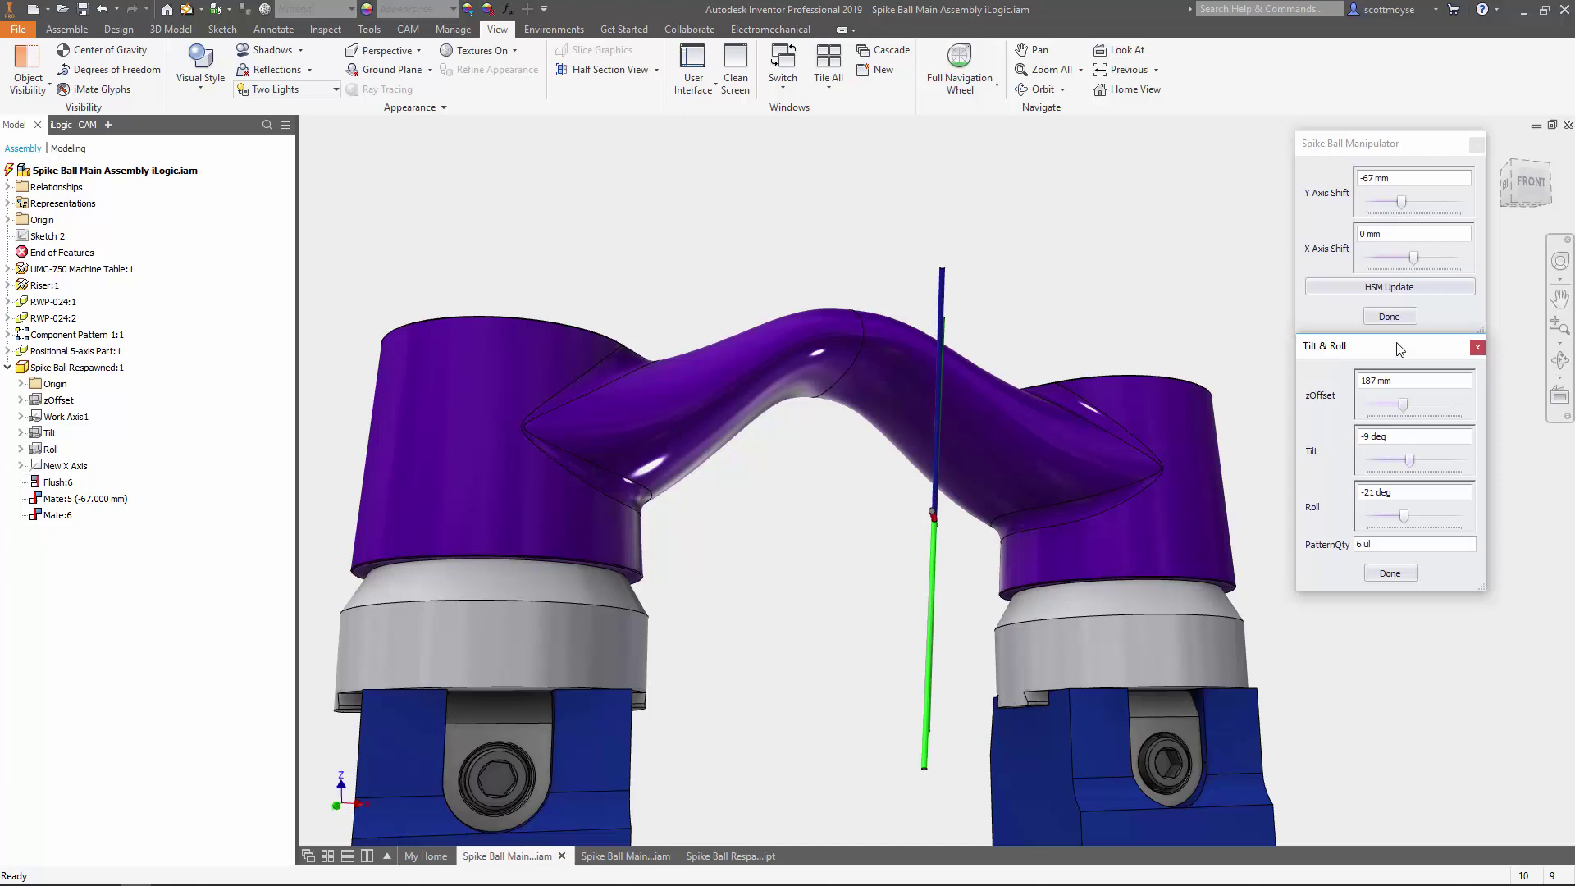
{"action": "left_click", "coordinate": [1401, 204]}
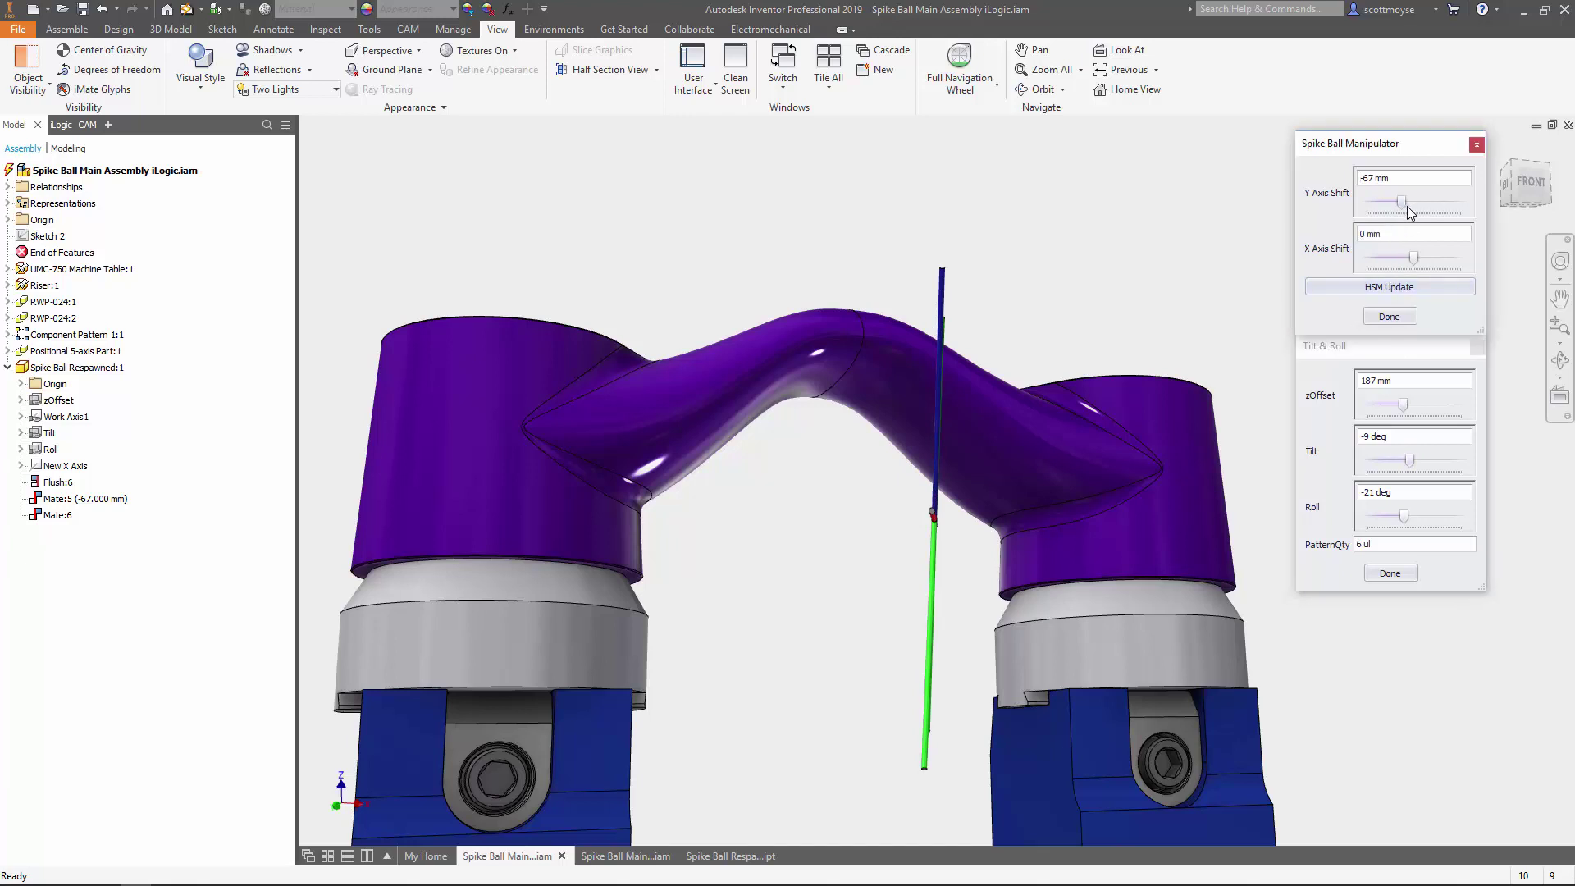
{"action": "left_click_drag", "start_coordinate": [1401, 202], "coordinate": [1404, 245]}
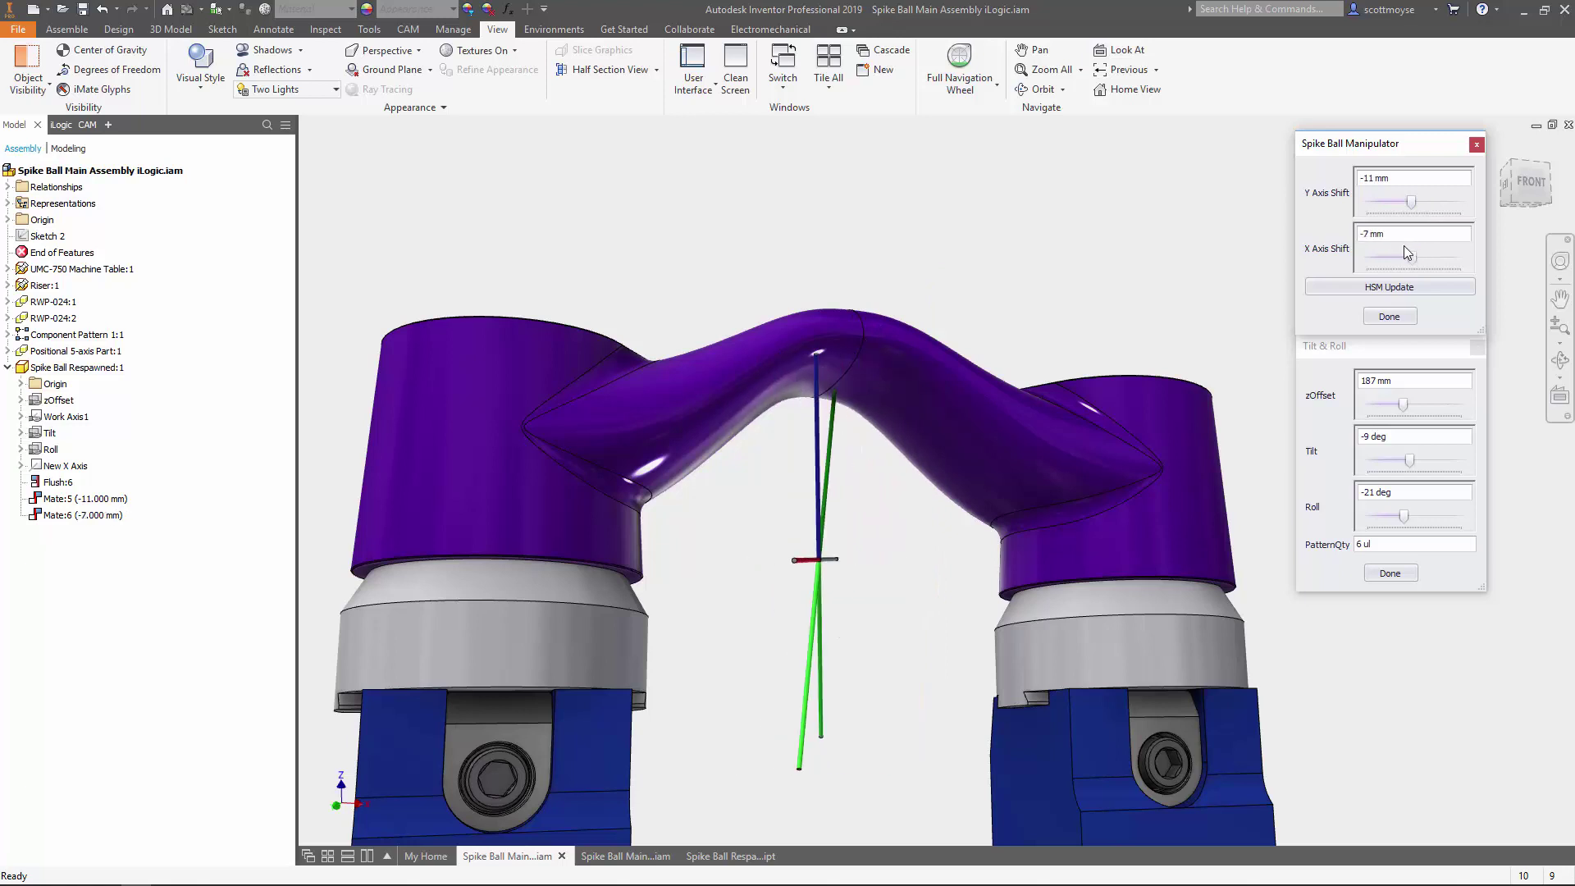
Step: Fine-tune Tilt to -7 deg and Roll to -15 deg, then run HSM Update
{"action": "left_click", "coordinate": [1408, 460]}
{"action": "left_click", "coordinate": [1404, 517]}
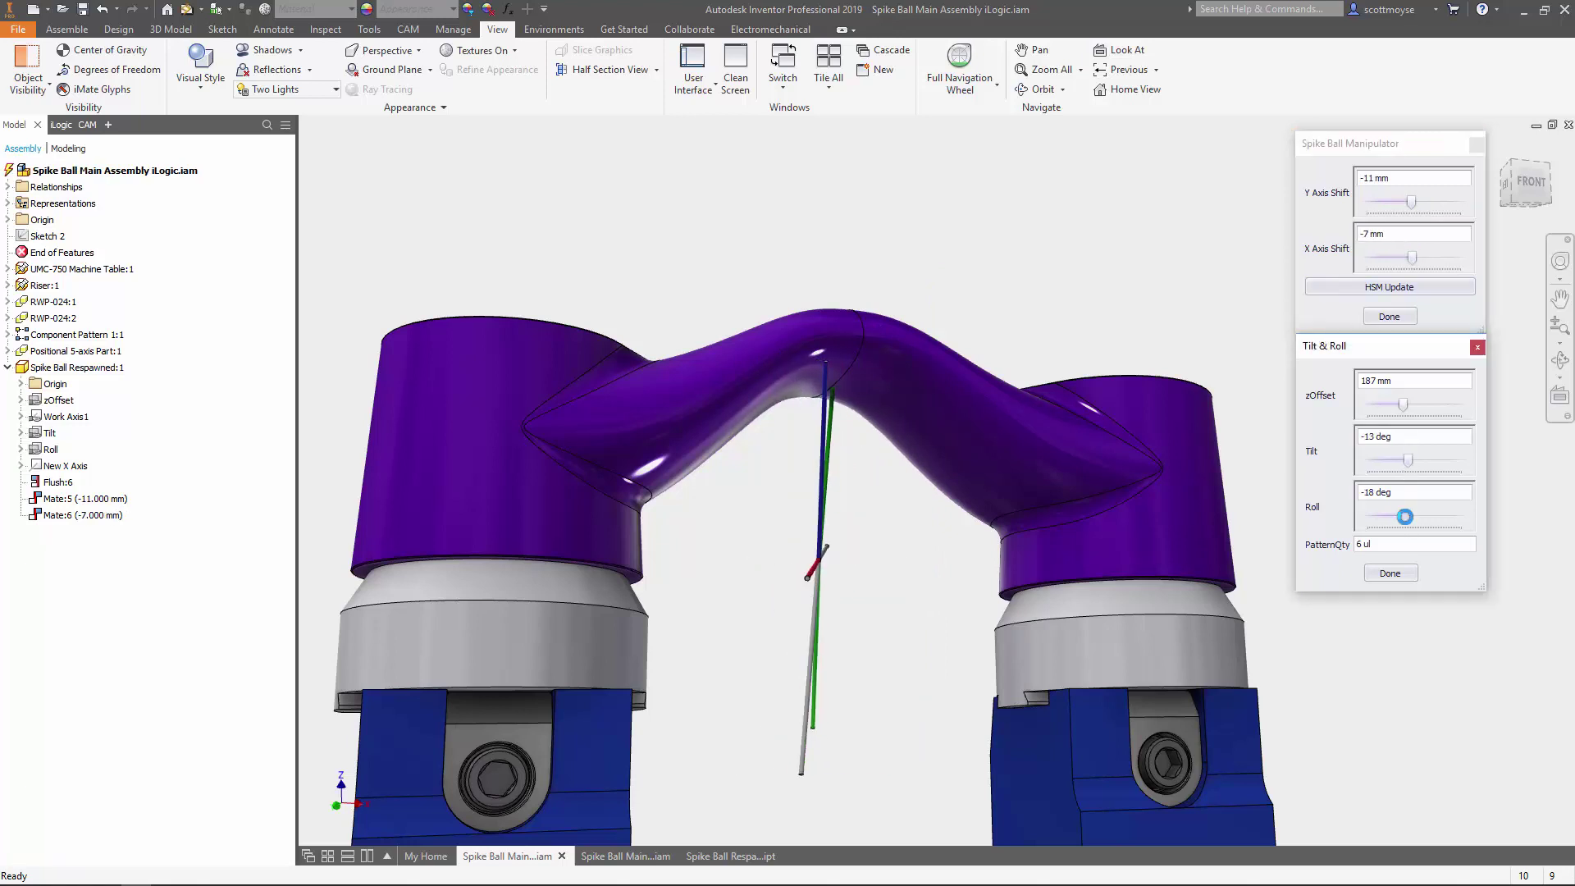
{"action": "left_click", "coordinate": [1407, 518]}
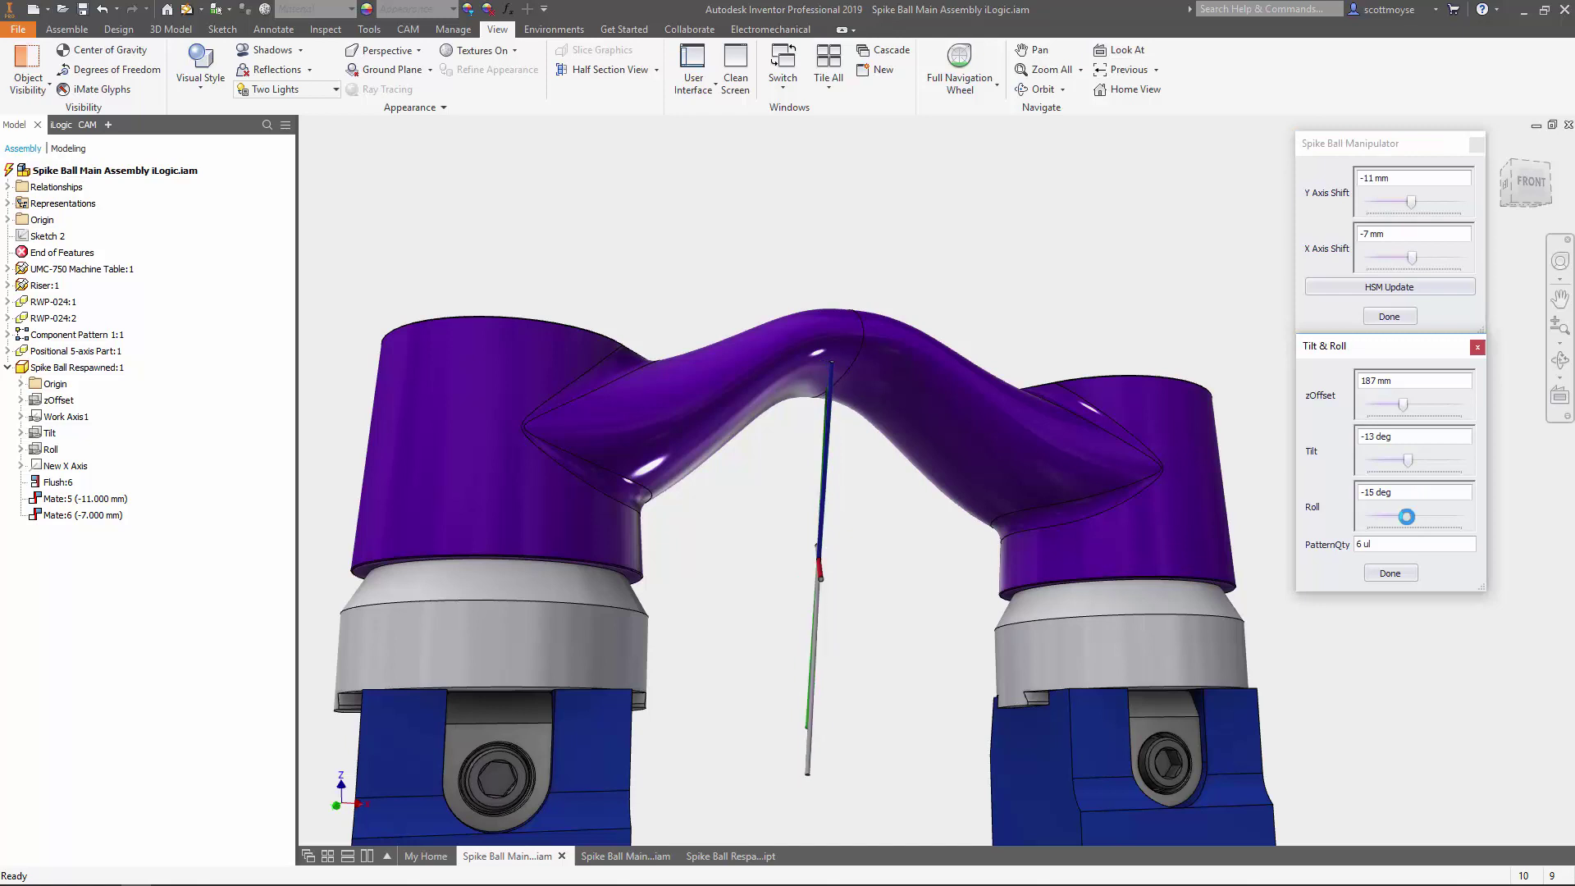
{"action": "left_click", "coordinate": [1405, 459]}
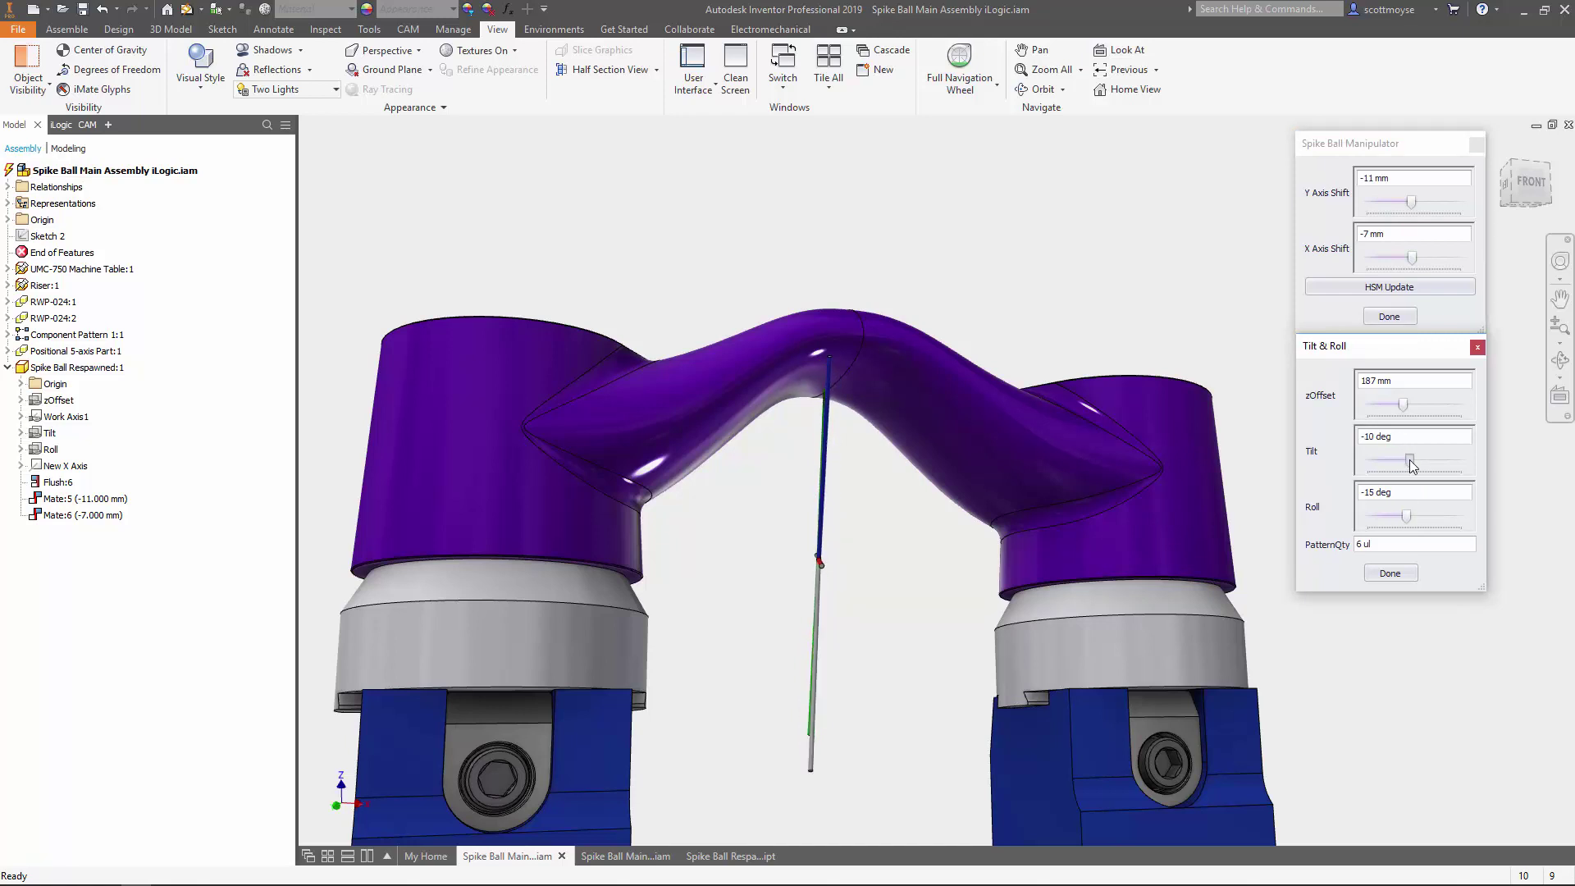
{"action": "left_click", "coordinate": [1412, 462]}
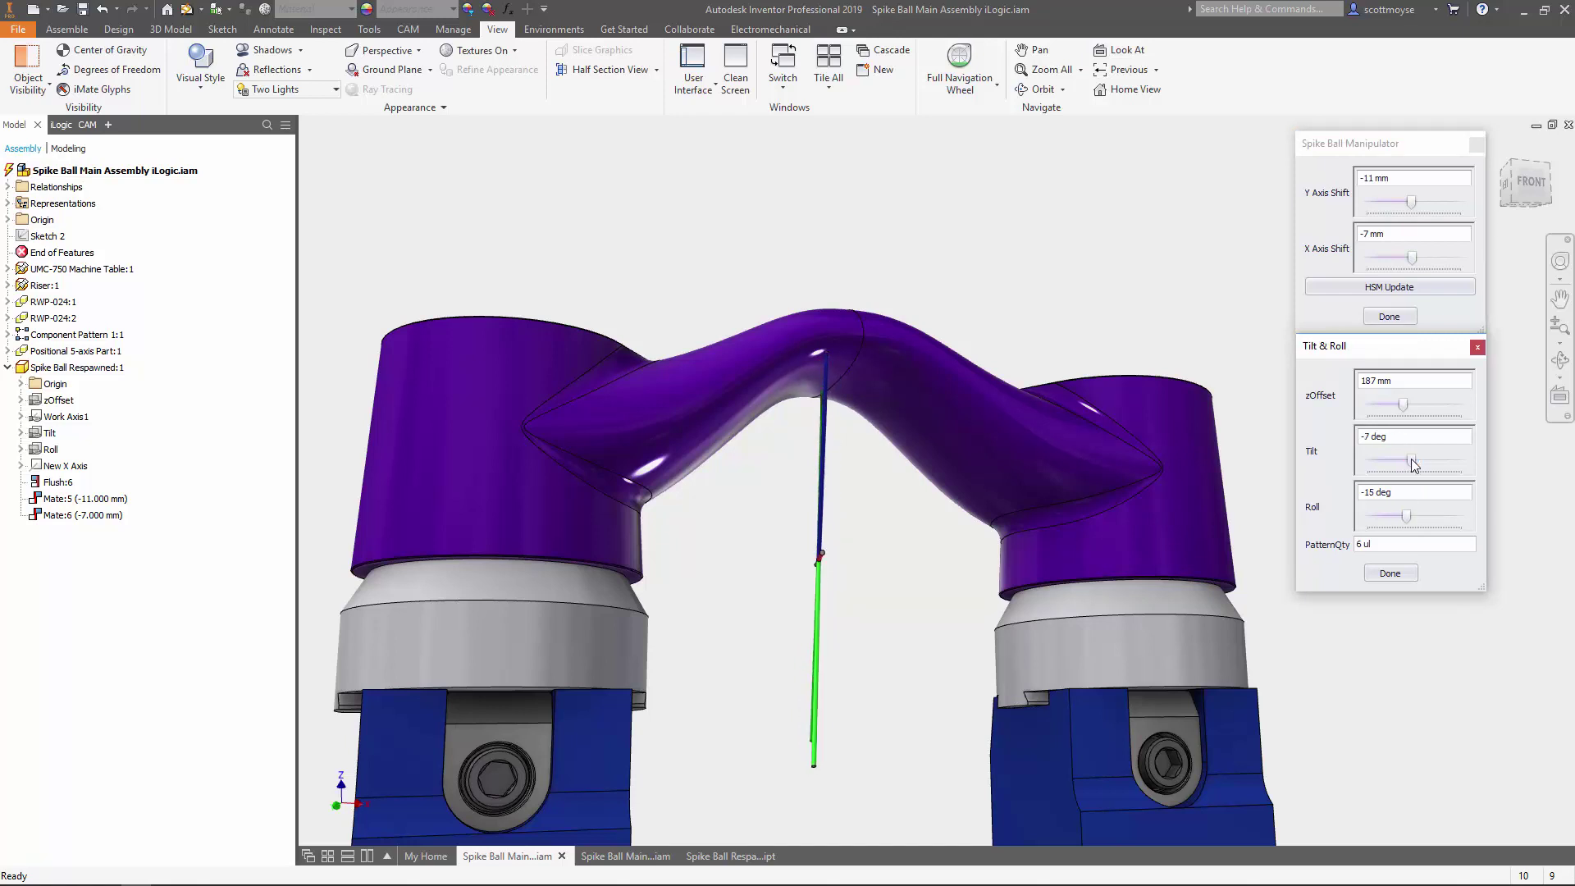
{"action": "left_click", "coordinate": [1396, 287]}
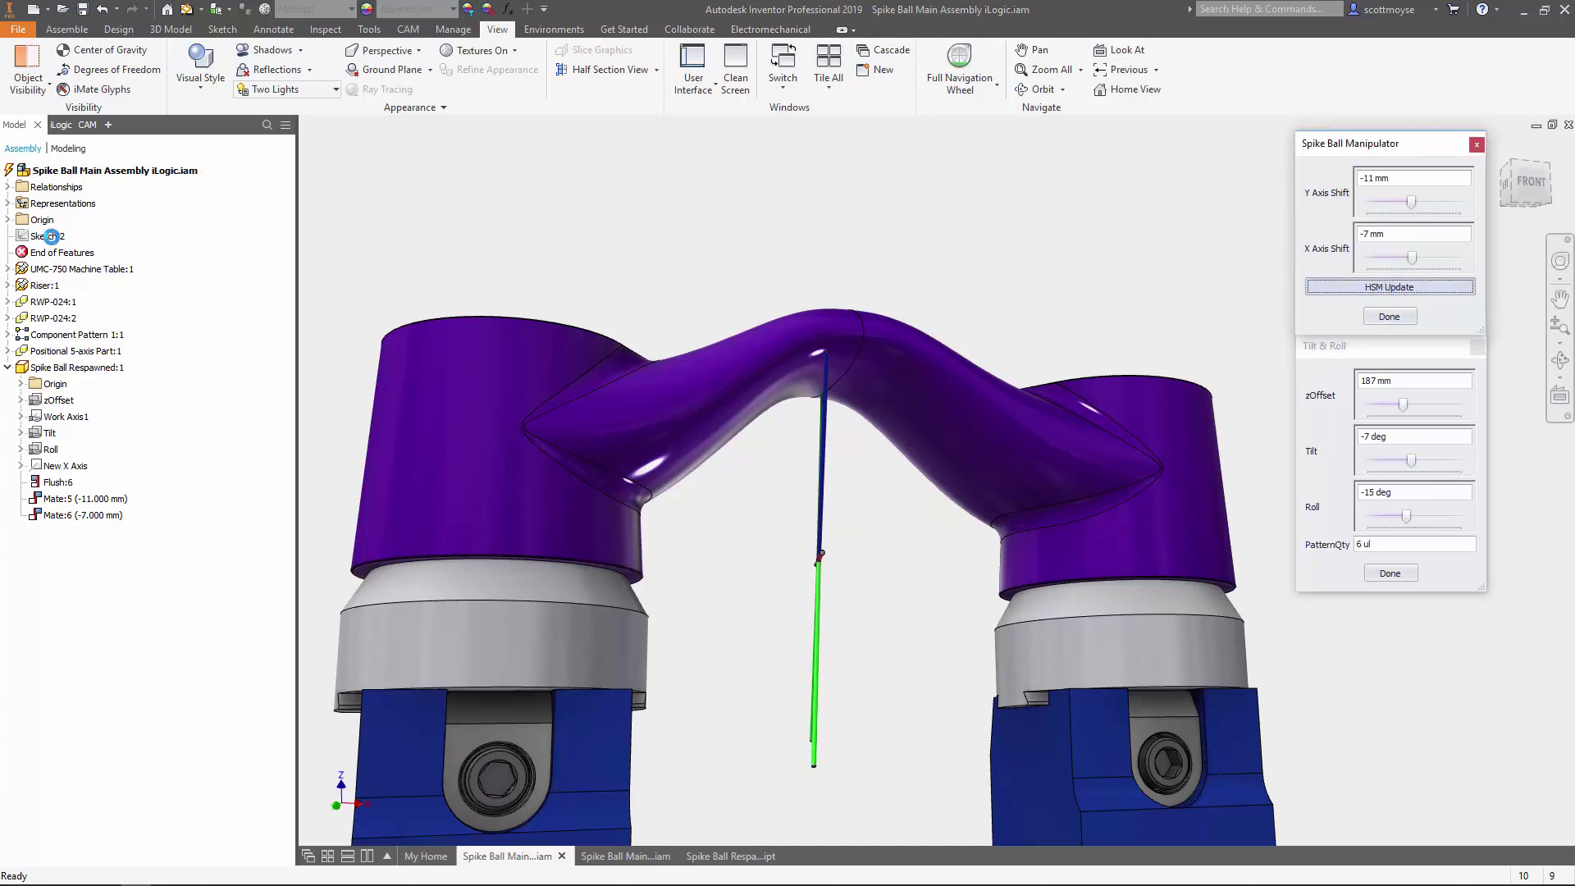
Step: Display the Morph1 toolpath, set Roll to 16 deg and regenerate it with HSM Update
{"action": "left_click", "coordinate": [49, 236]}
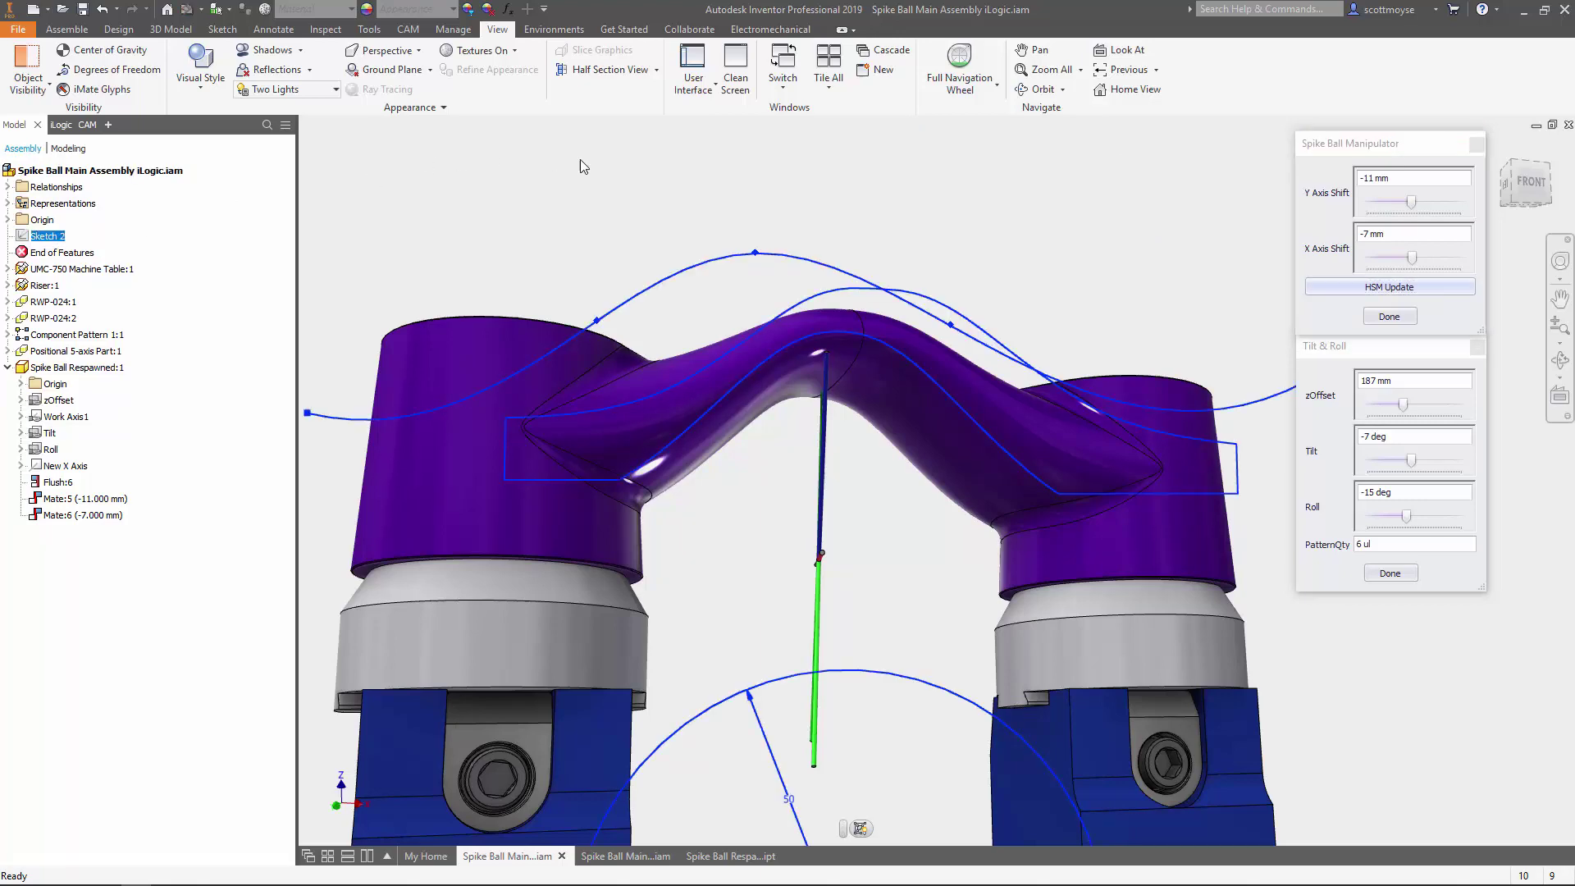
{"action": "left_click", "coordinate": [87, 125]}
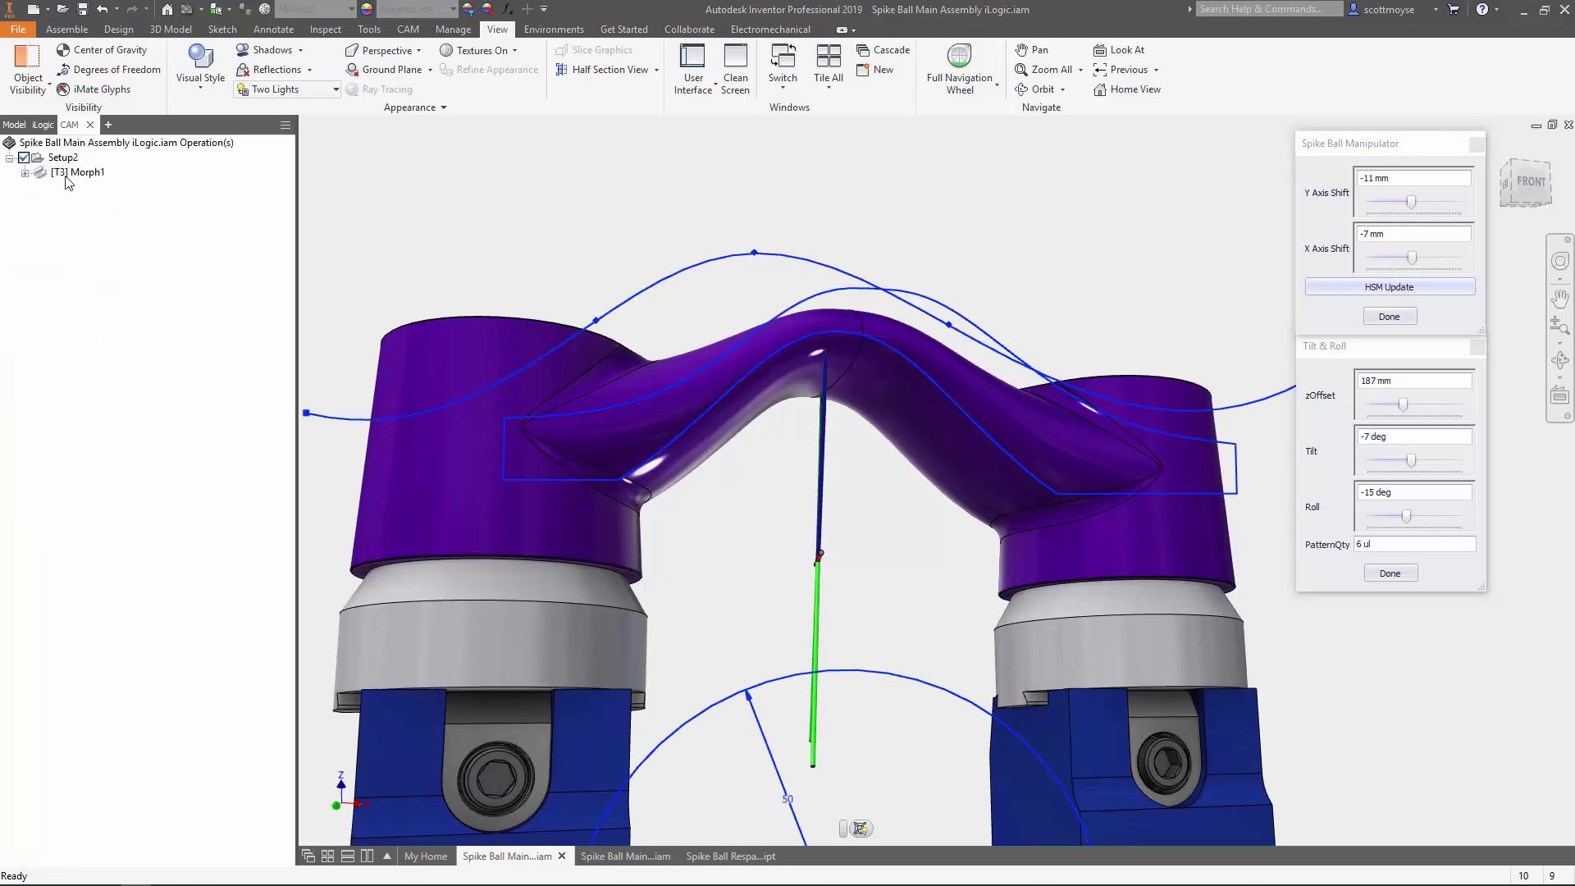
{"action": "left_click", "coordinate": [77, 172]}
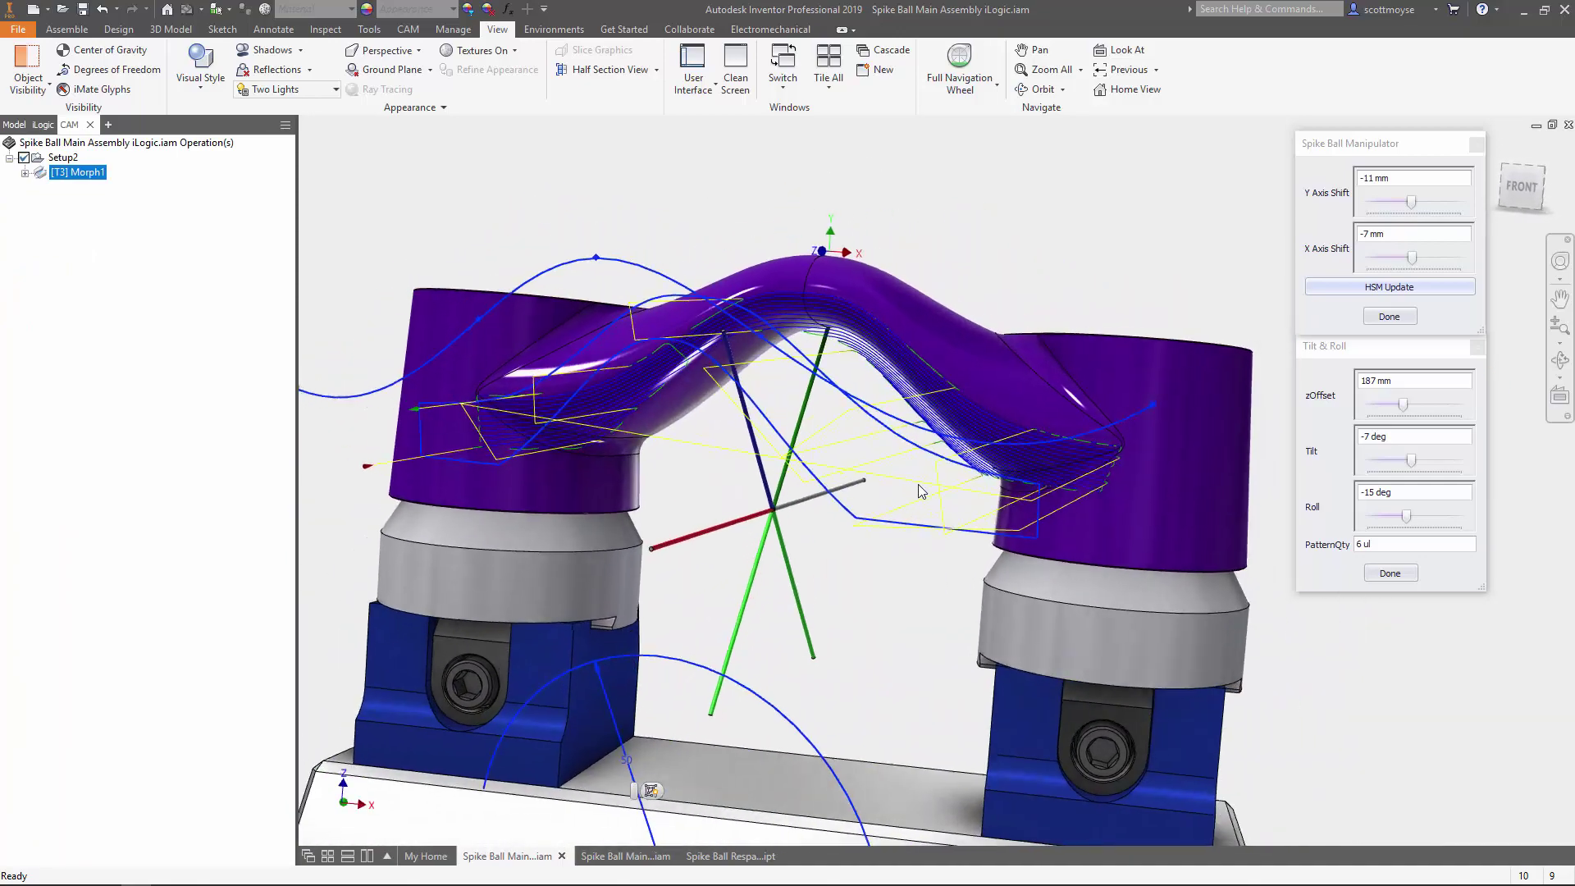
{"action": "left_click_drag", "start_coordinate": [1409, 525], "coordinate": [1423, 517]}
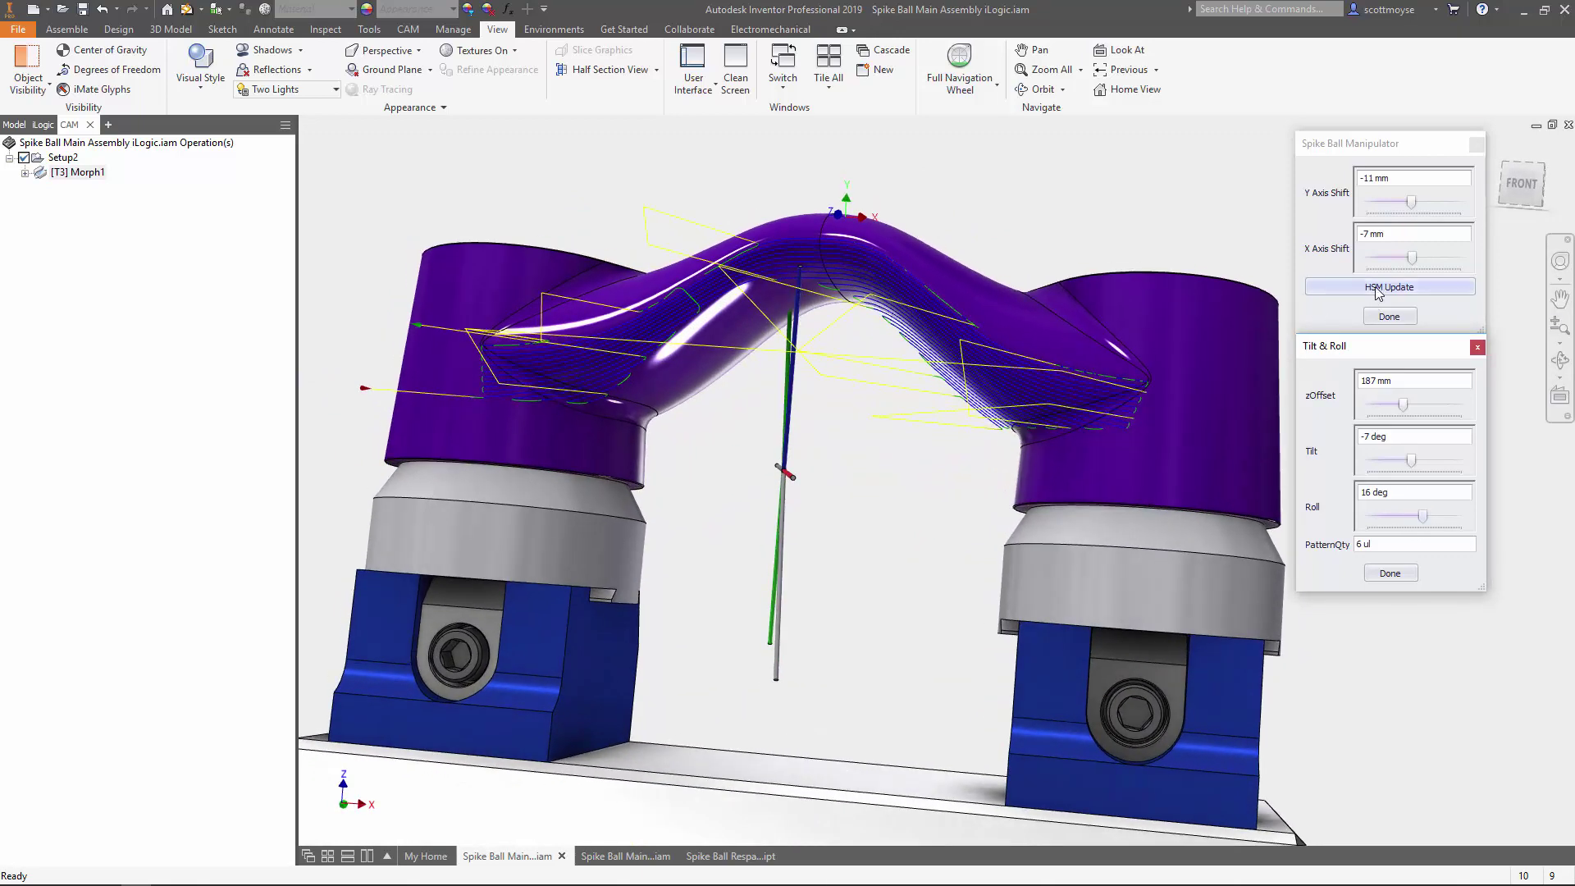
{"action": "left_click", "coordinate": [1375, 289]}
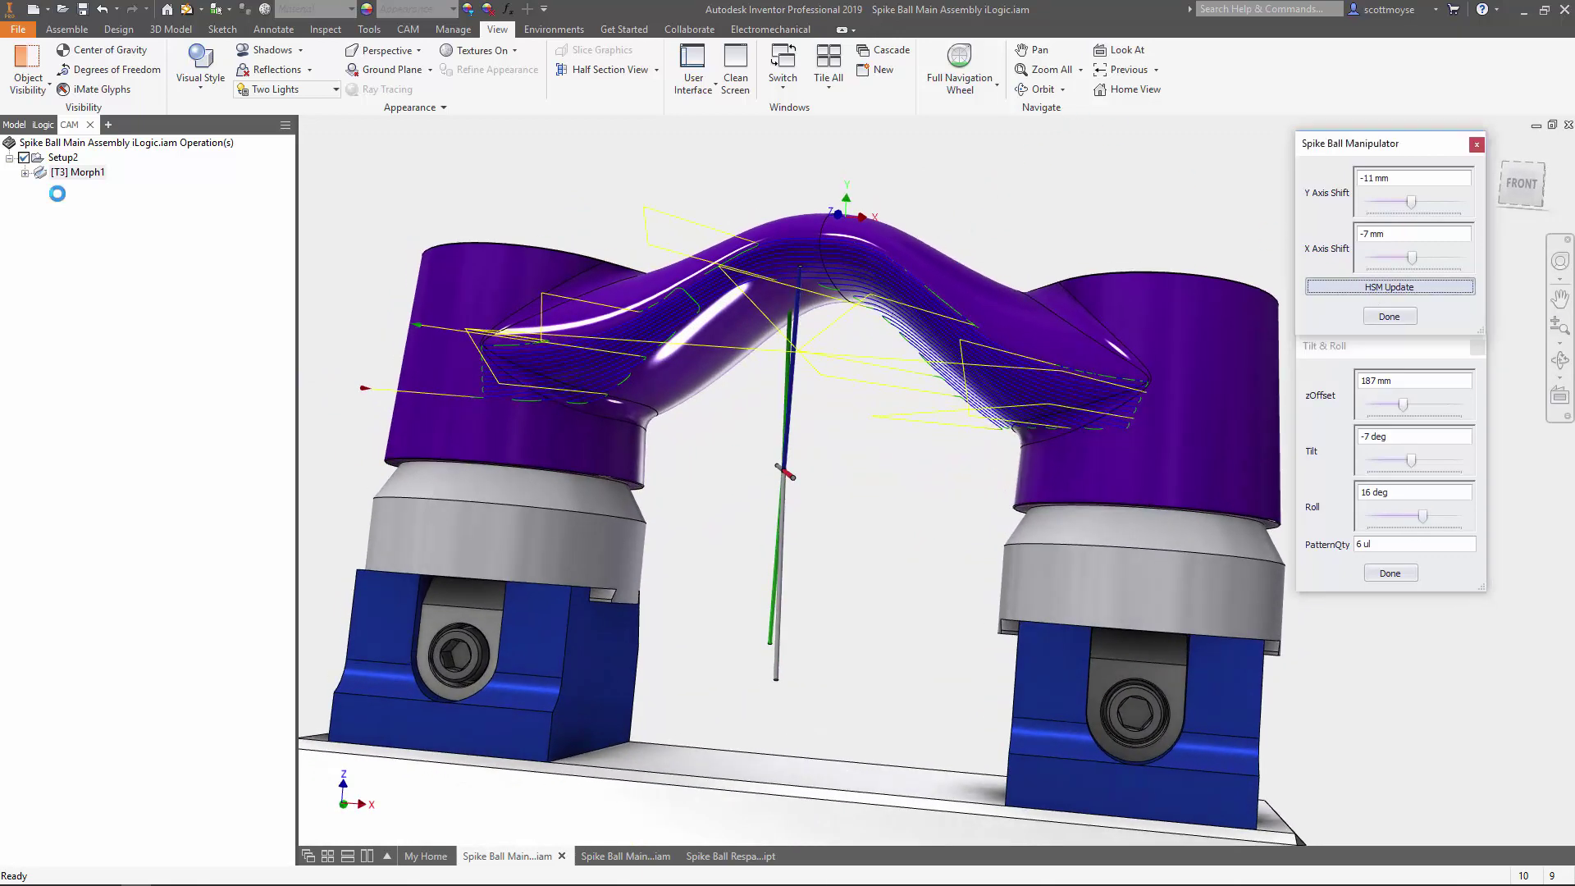